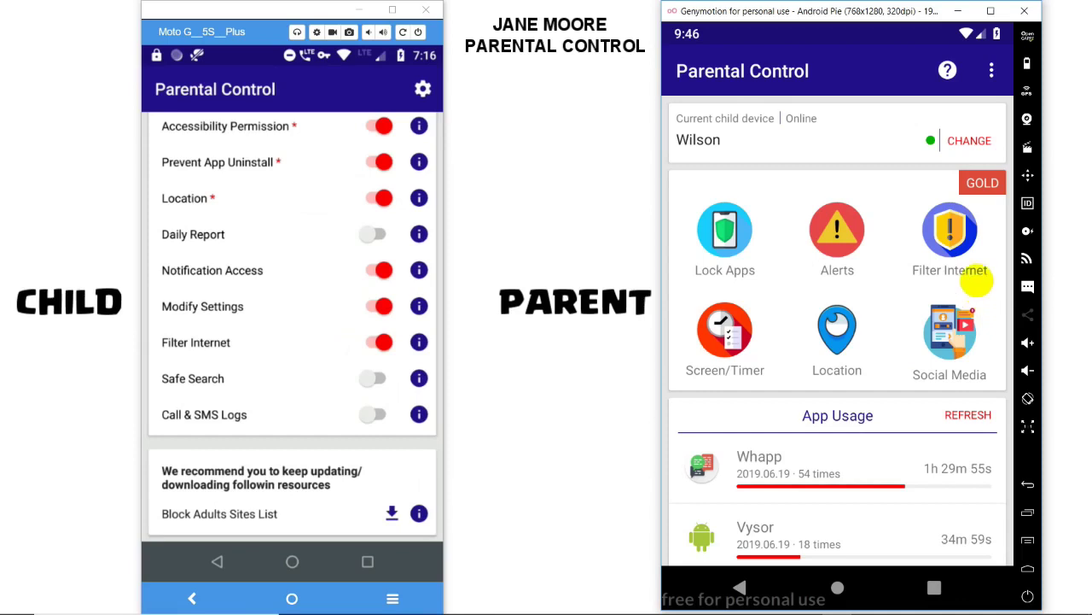
Switch on Block All Apps Network for the child's device and dismiss the 'Command sent' notice
click(954, 239)
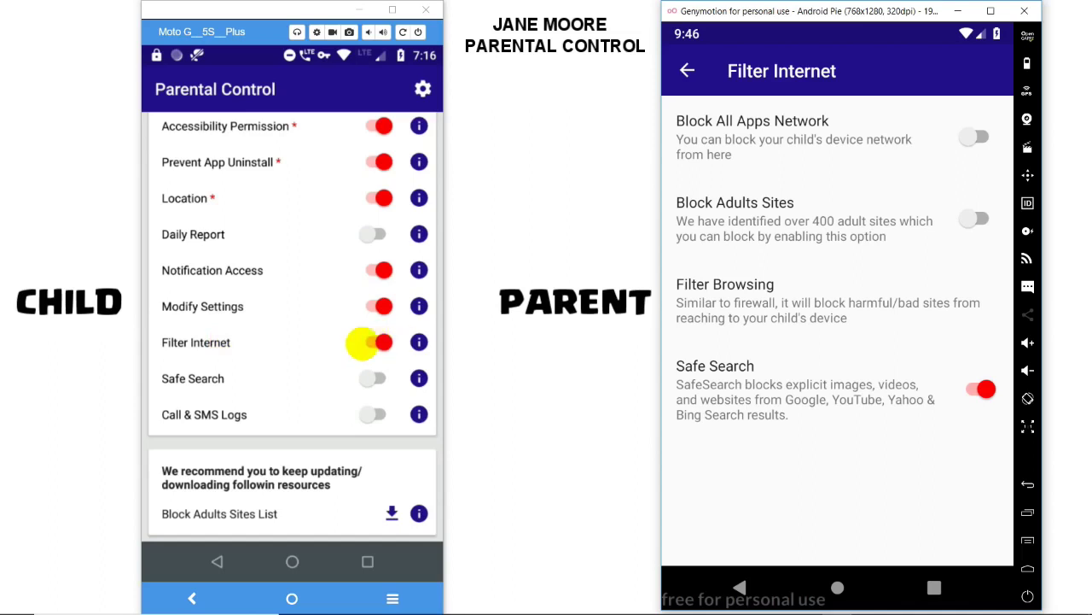
drag(282, 51, 281, 192)
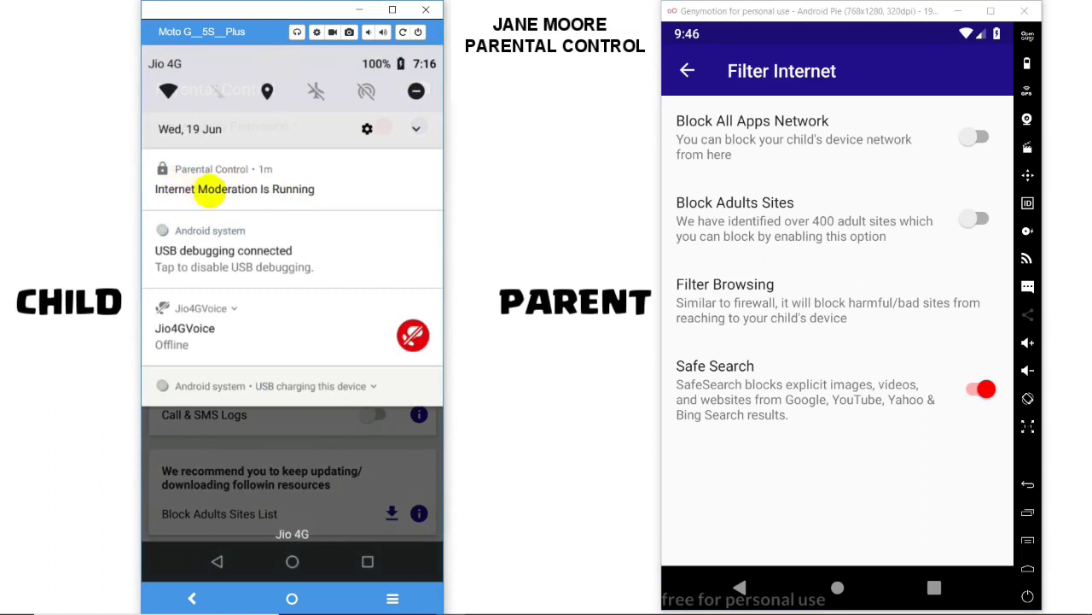
click(213, 190)
click(977, 137)
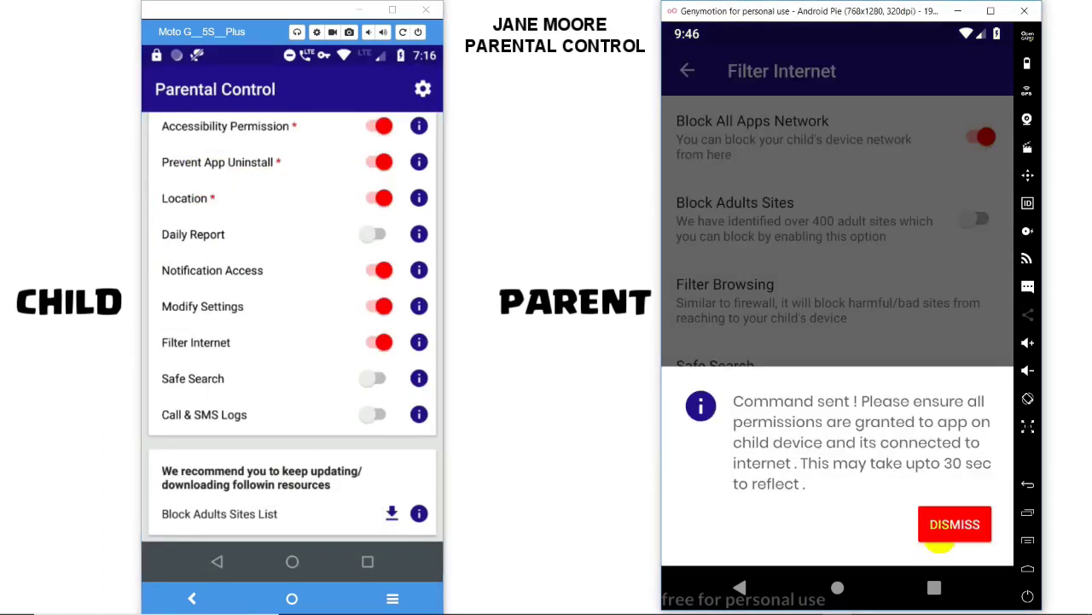
click(939, 538)
click(292, 561)
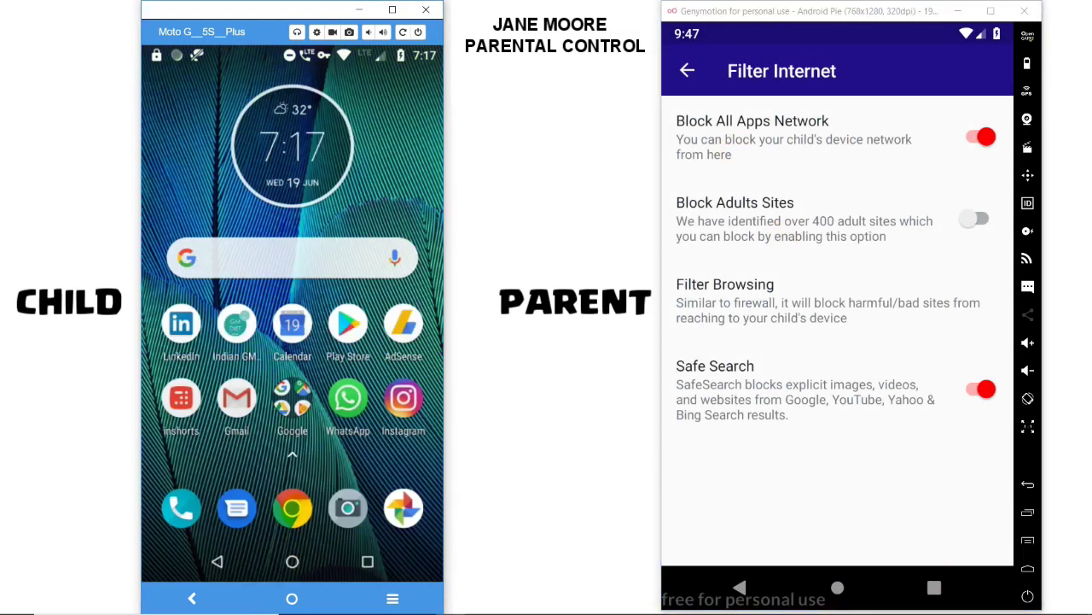
click(292, 509)
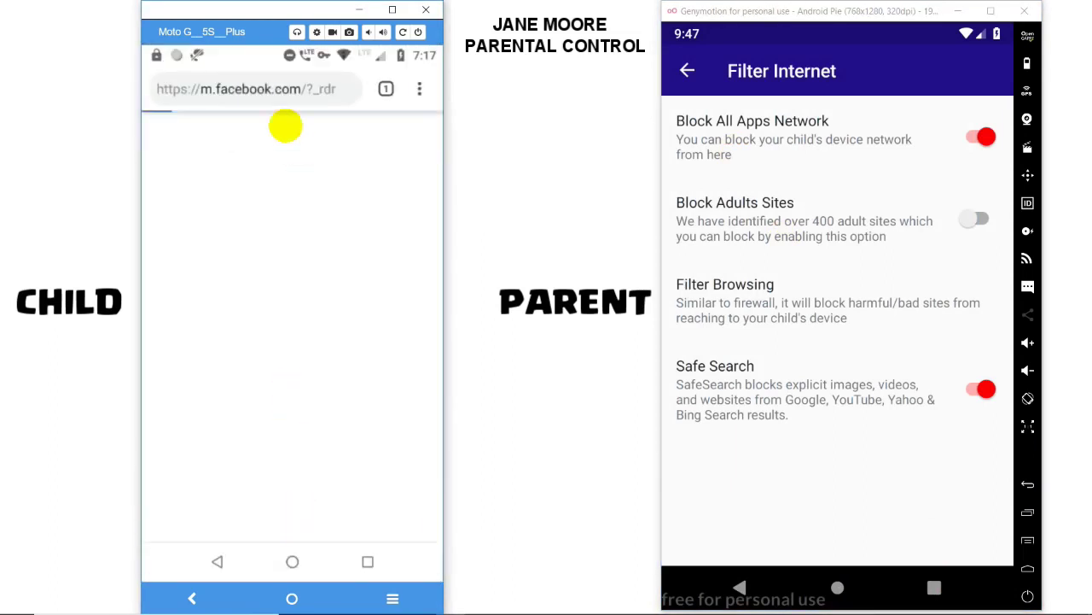
click(278, 92)
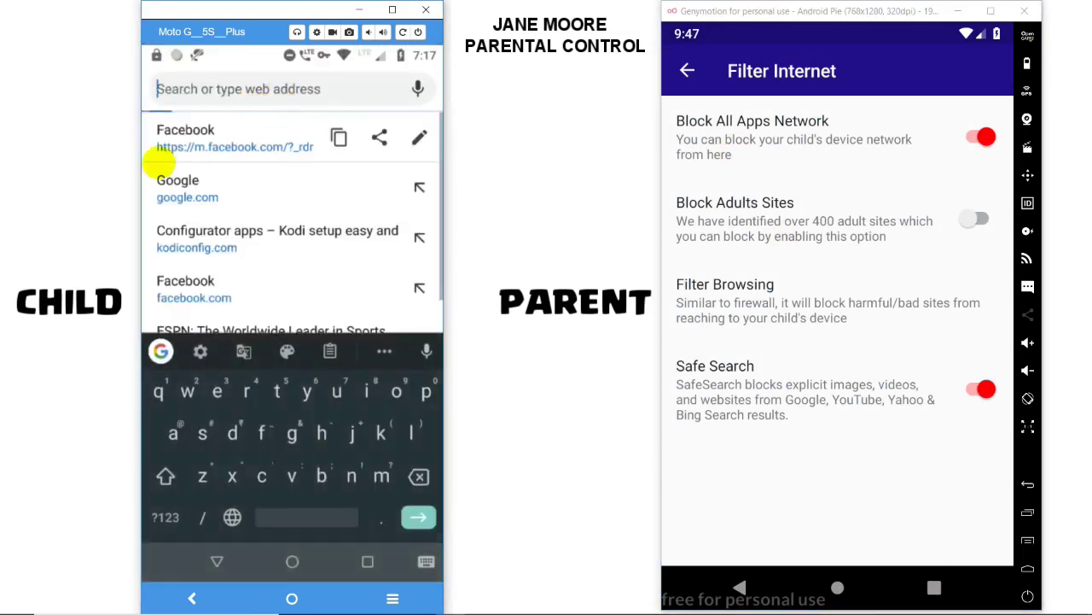
click(205, 182)
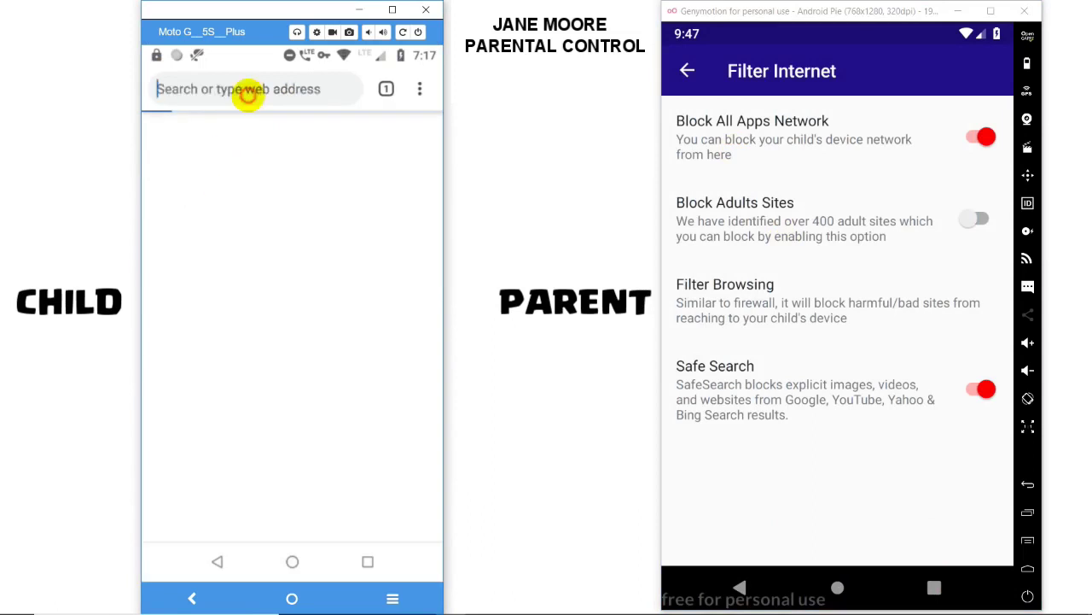
click(244, 93)
click(232, 292)
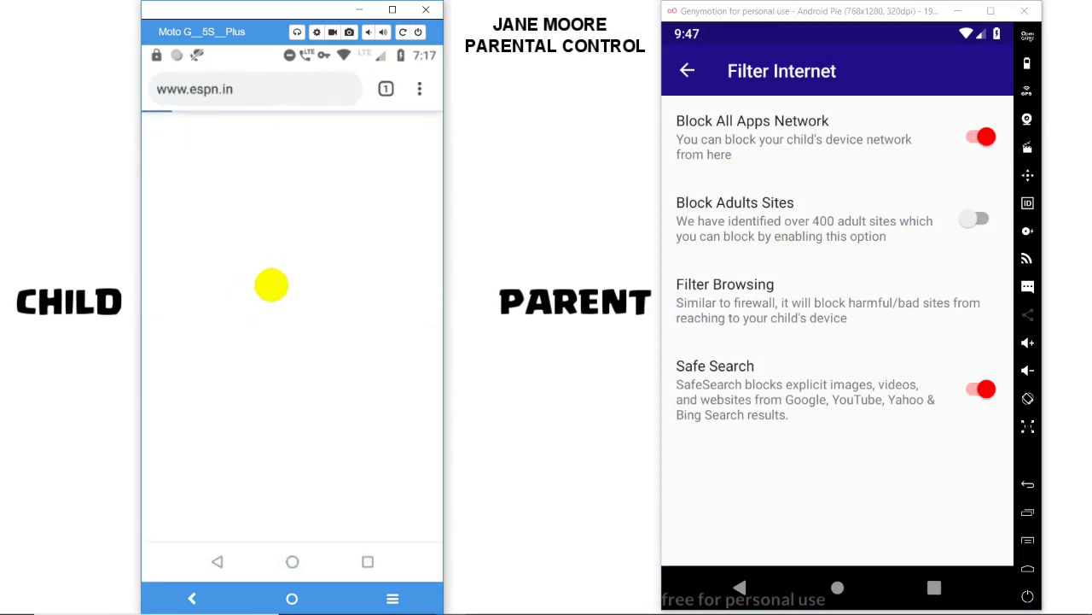
click(358, 559)
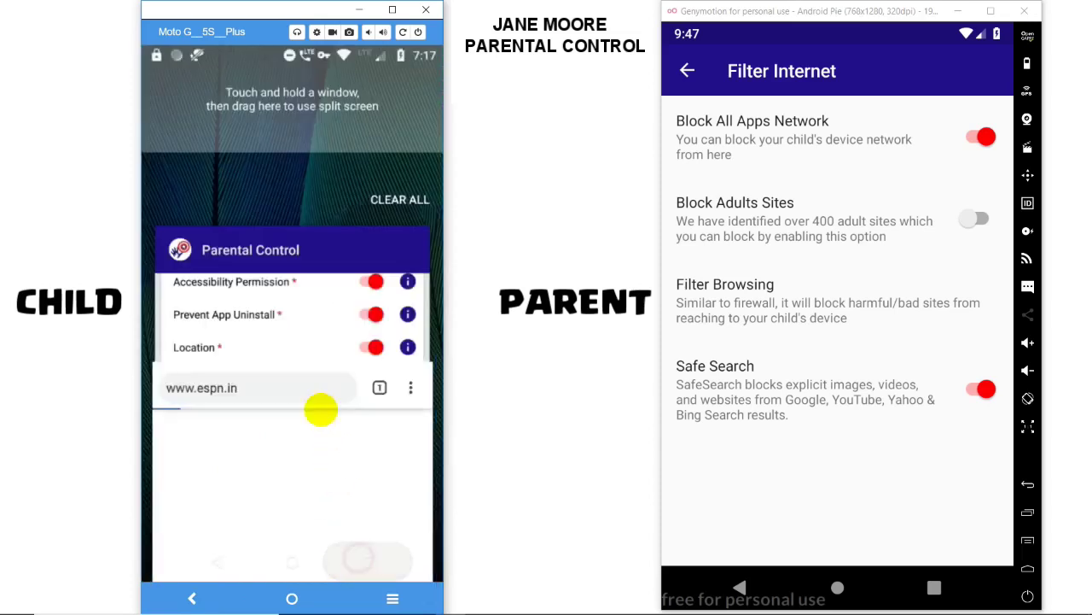
click(298, 383)
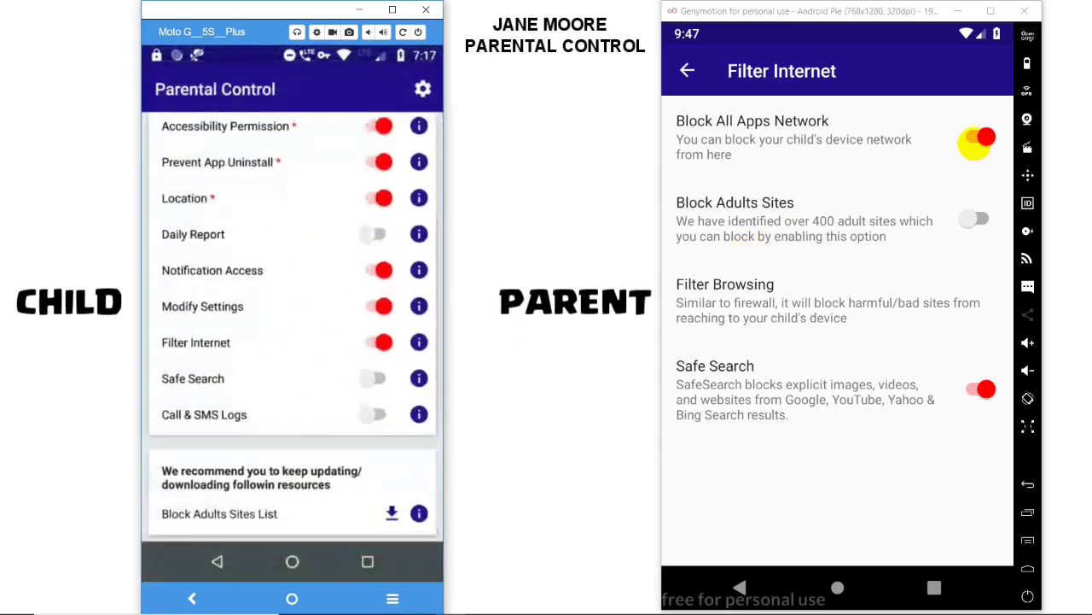
Switch off Block All Apps Network and confirm Google loads again in the child's browser
click(978, 140)
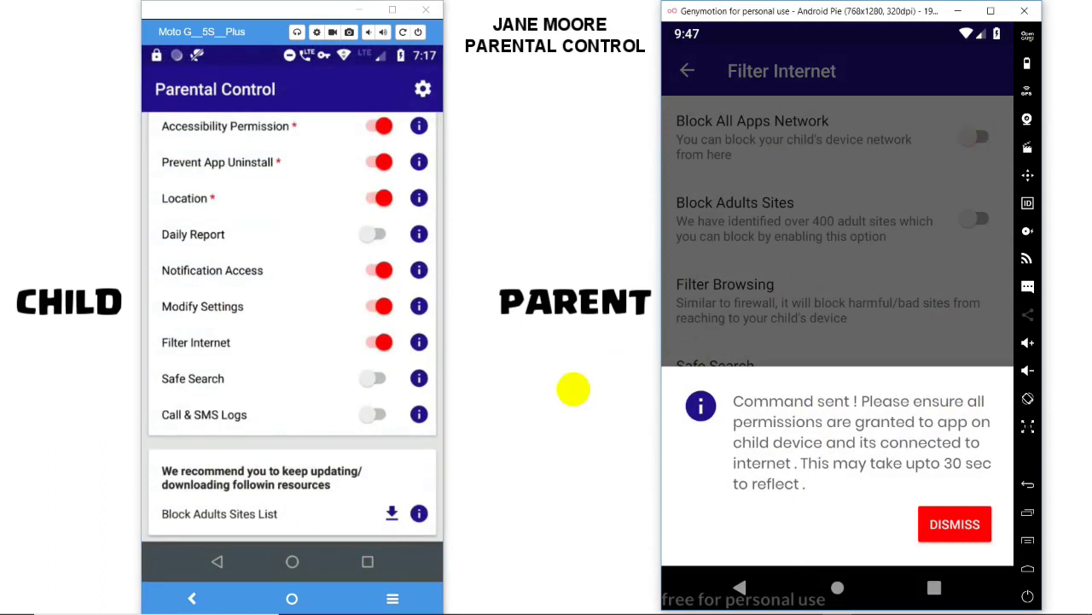
click(292, 560)
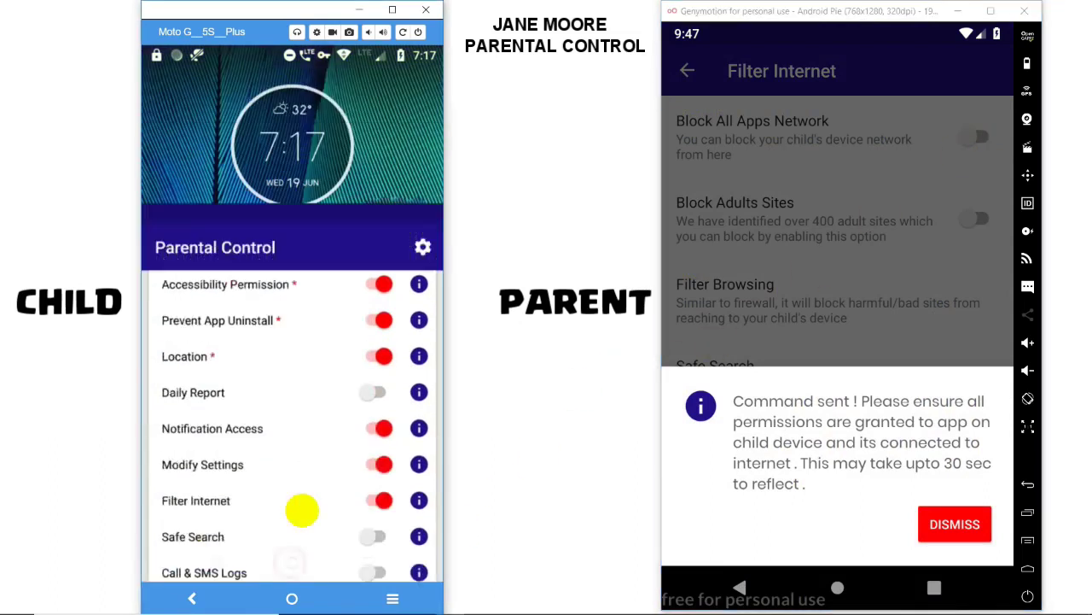
click(292, 507)
click(270, 92)
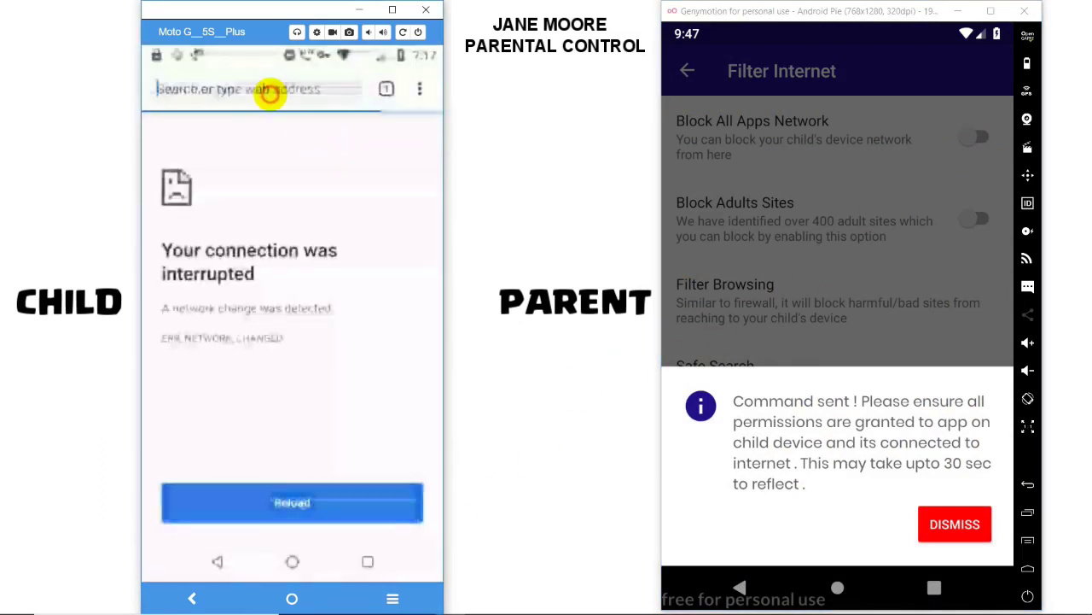
click(197, 185)
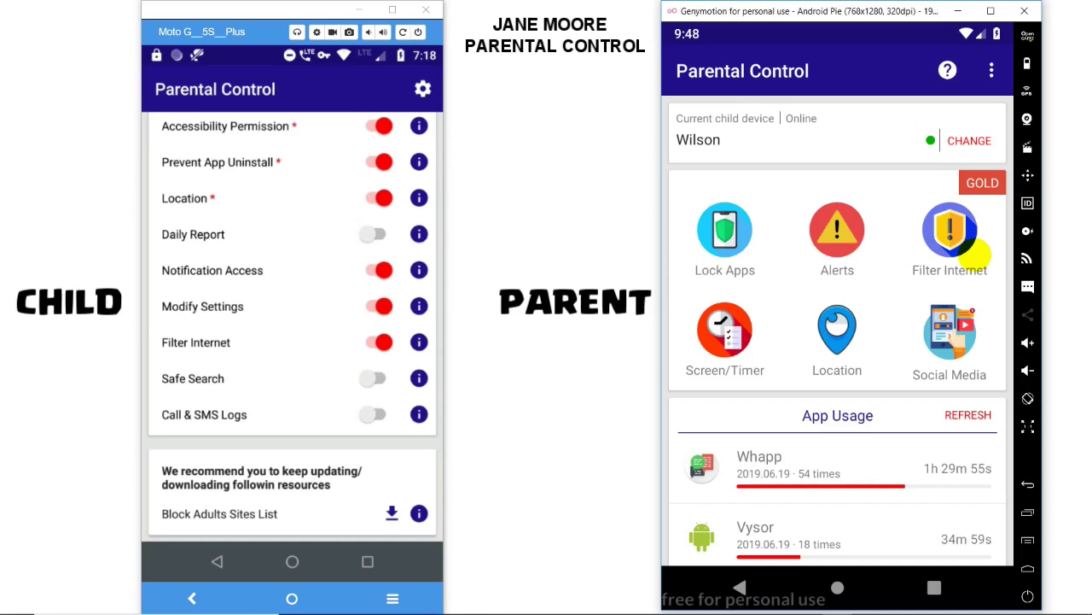
Download the Block Adults Sites List to the child's phone and turn on Block Adults Sites
click(956, 241)
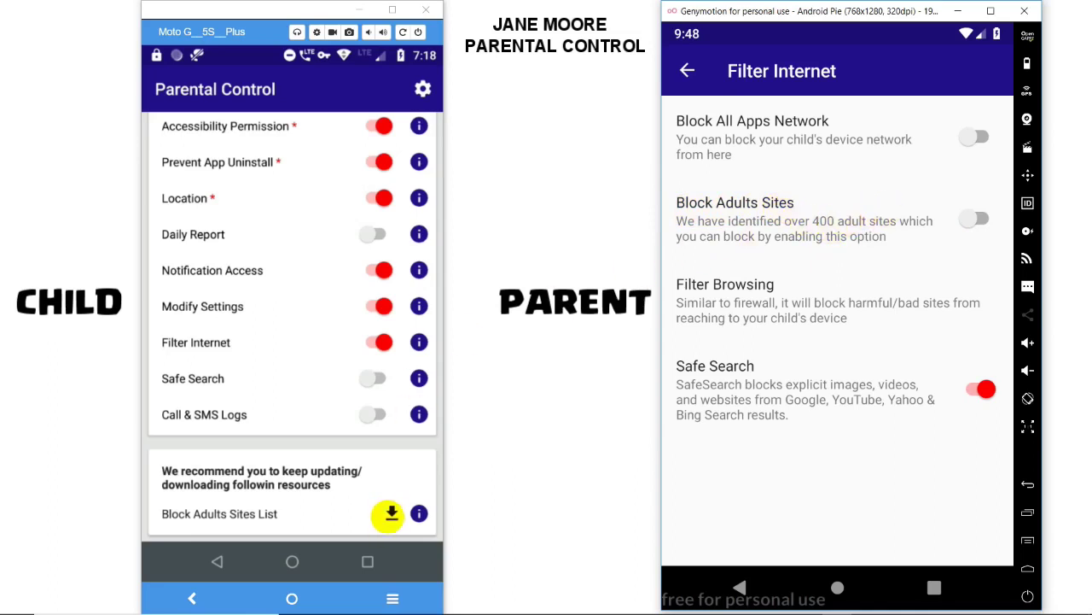
click(390, 513)
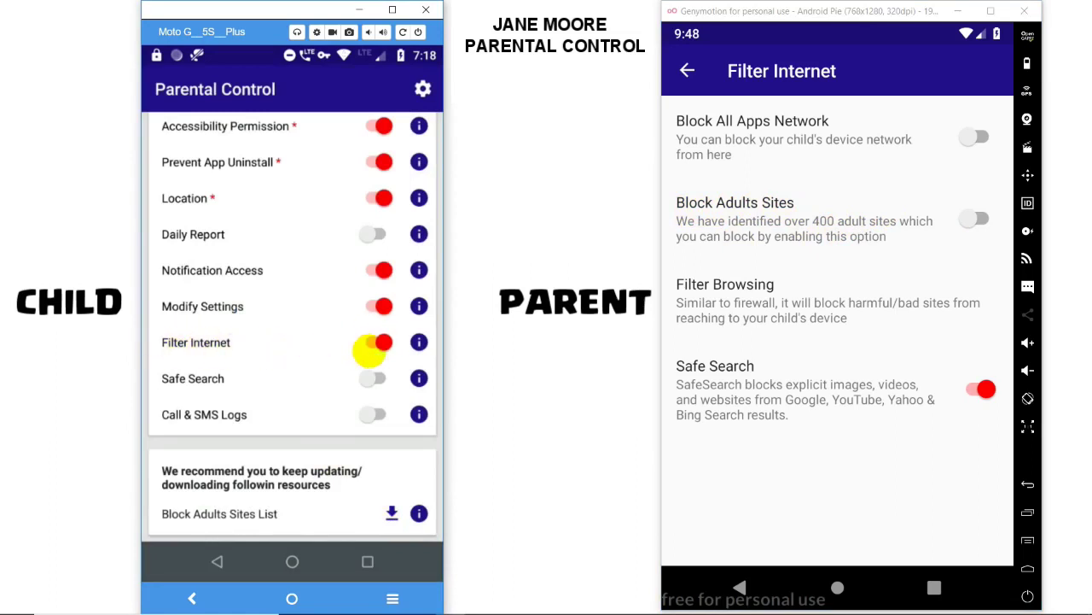
drag(273, 54, 253, 279)
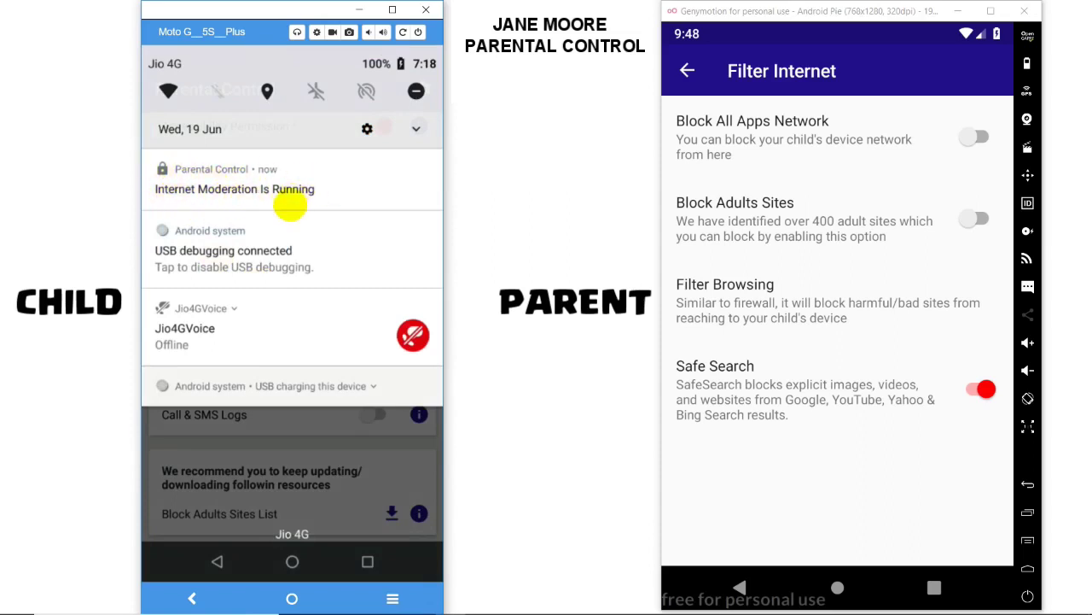
drag(293, 517, 304, 268)
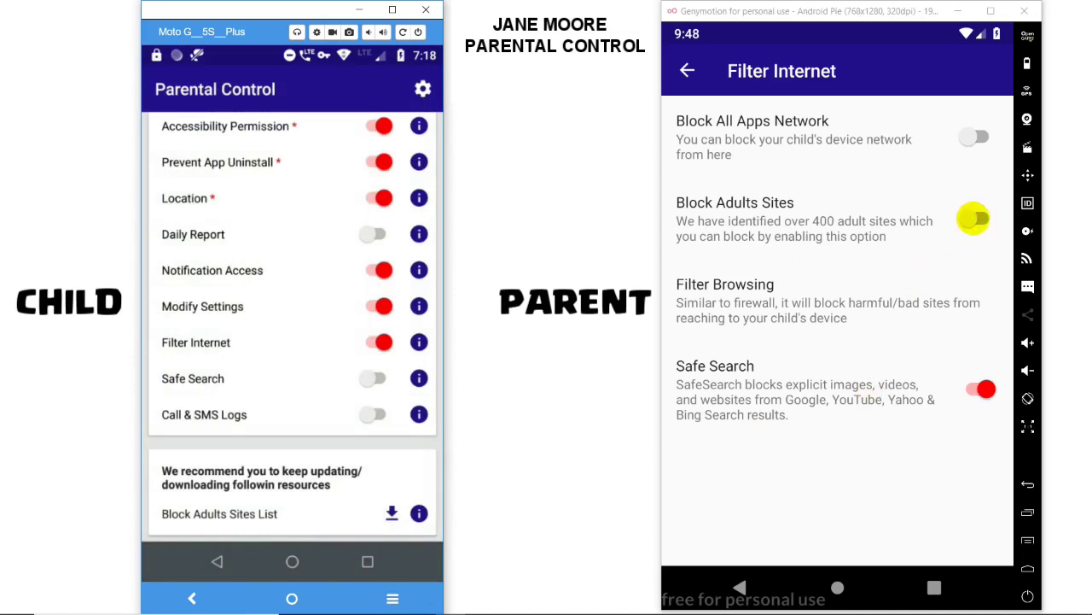
click(974, 219)
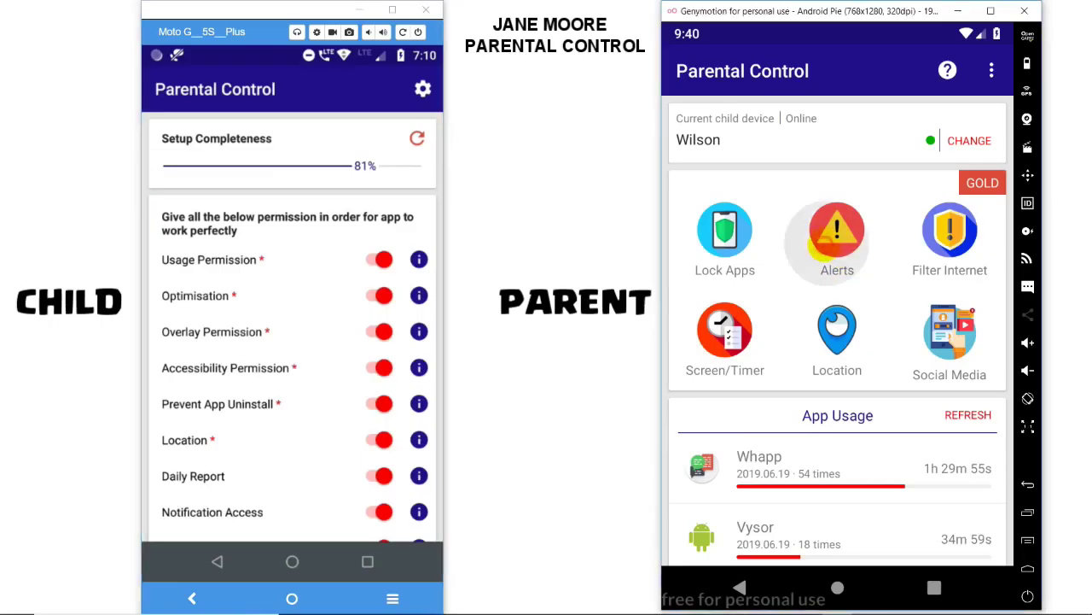
Turn on the daily email Report alert, acknowledge the Setup Completeness notice, and switch to Gmail
click(824, 246)
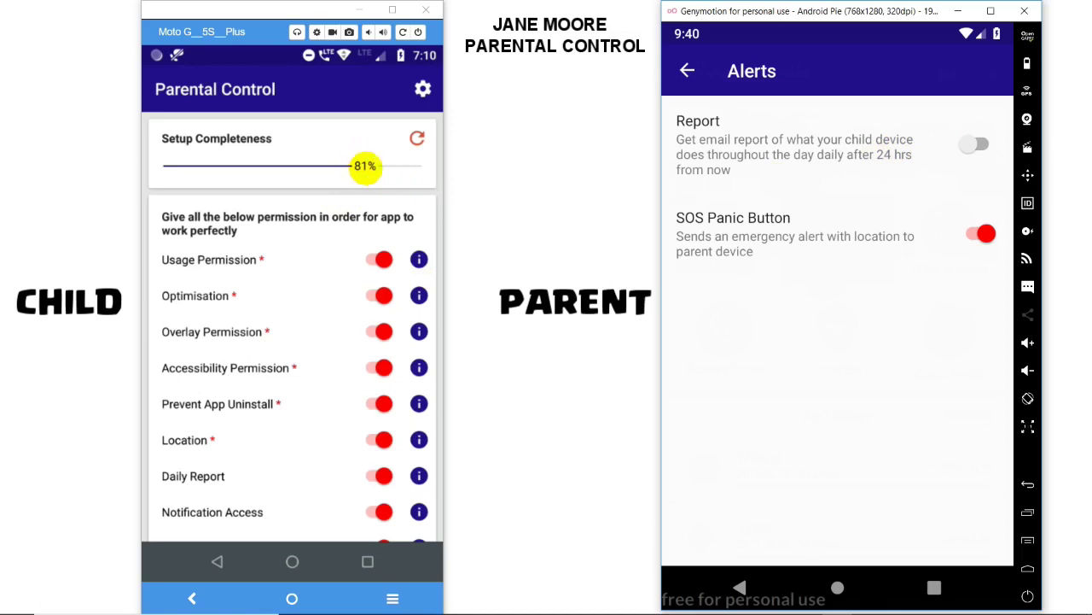
drag(341, 283, 383, 188)
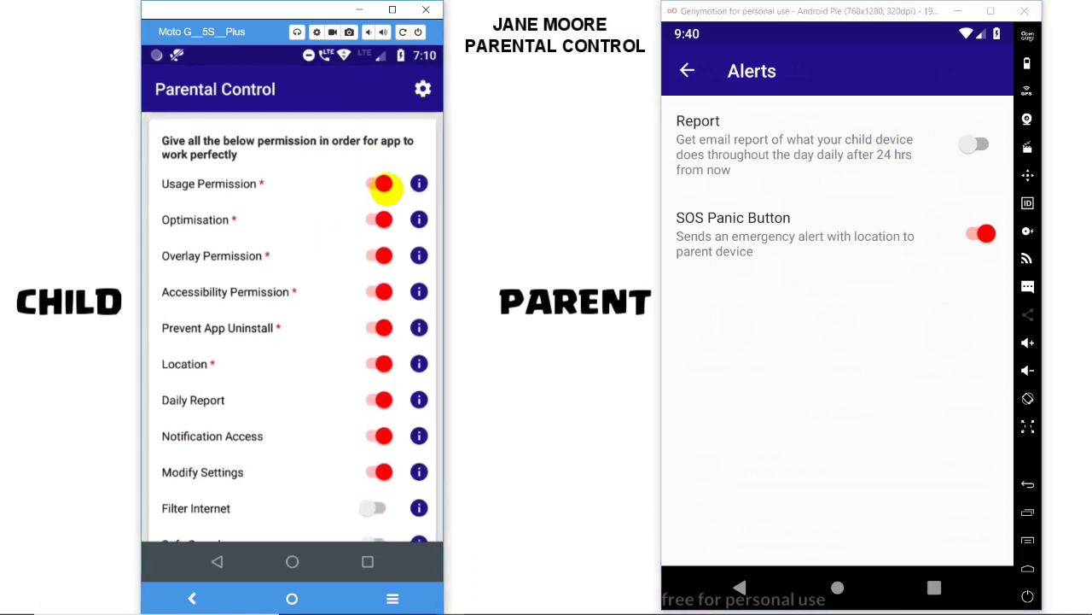
click(342, 429)
click(977, 145)
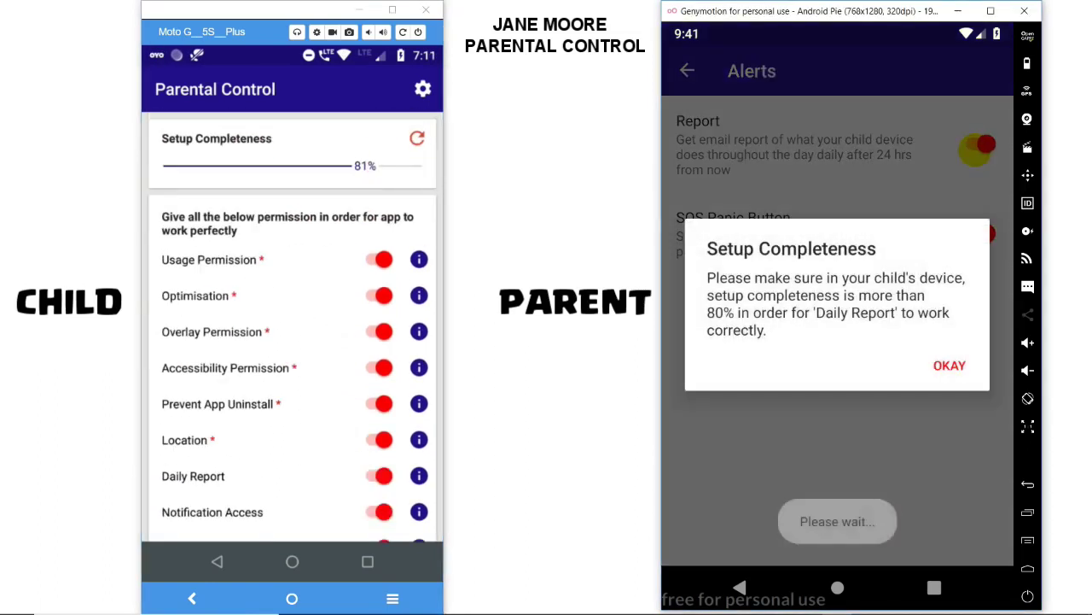
click(950, 364)
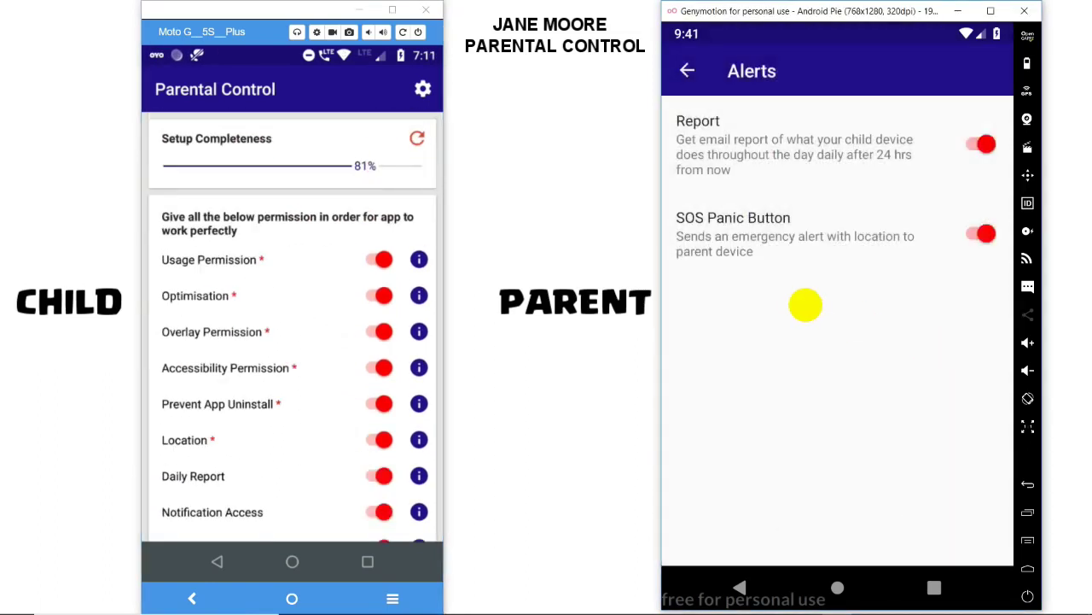
key(alt+Tab)
key(alt+Tab)
key(alt+Tab)
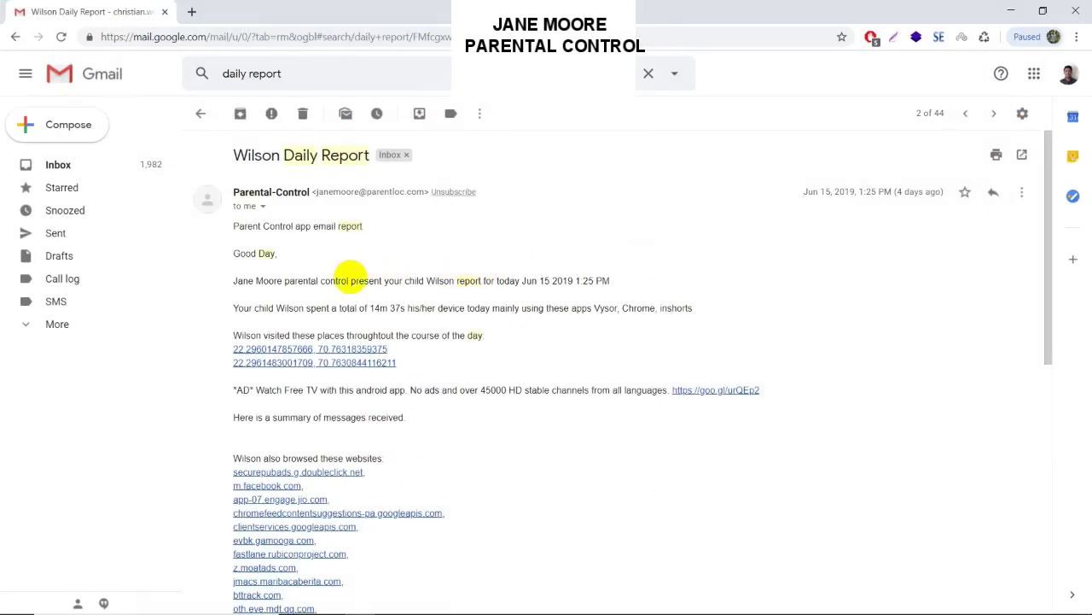
Highlight the 14m 37s total usage time and open the first location's map in a new tab
drag(370, 308, 406, 308)
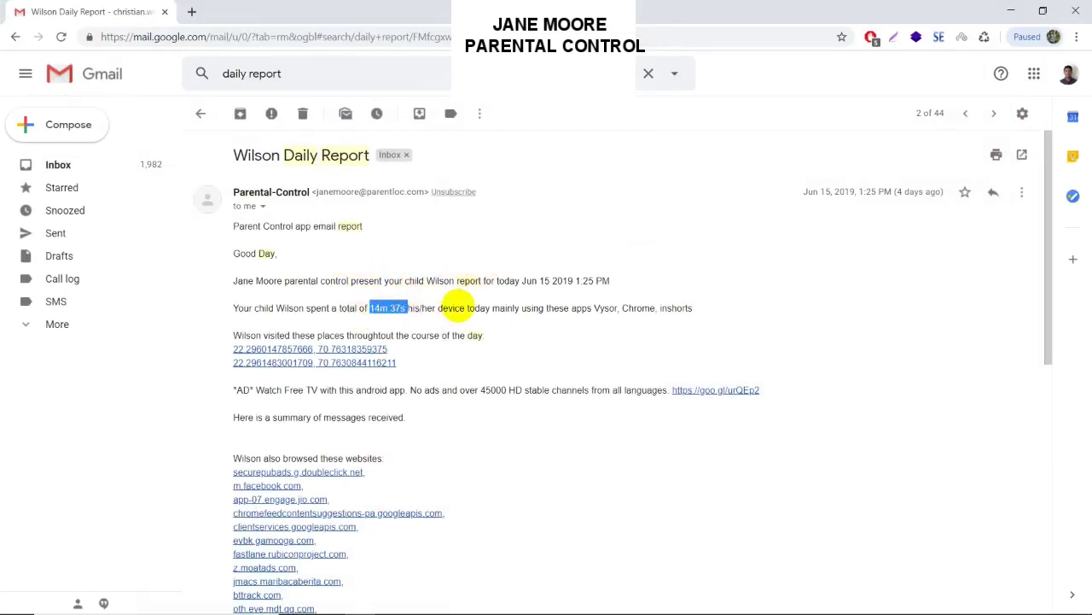
drag(597, 308, 688, 308)
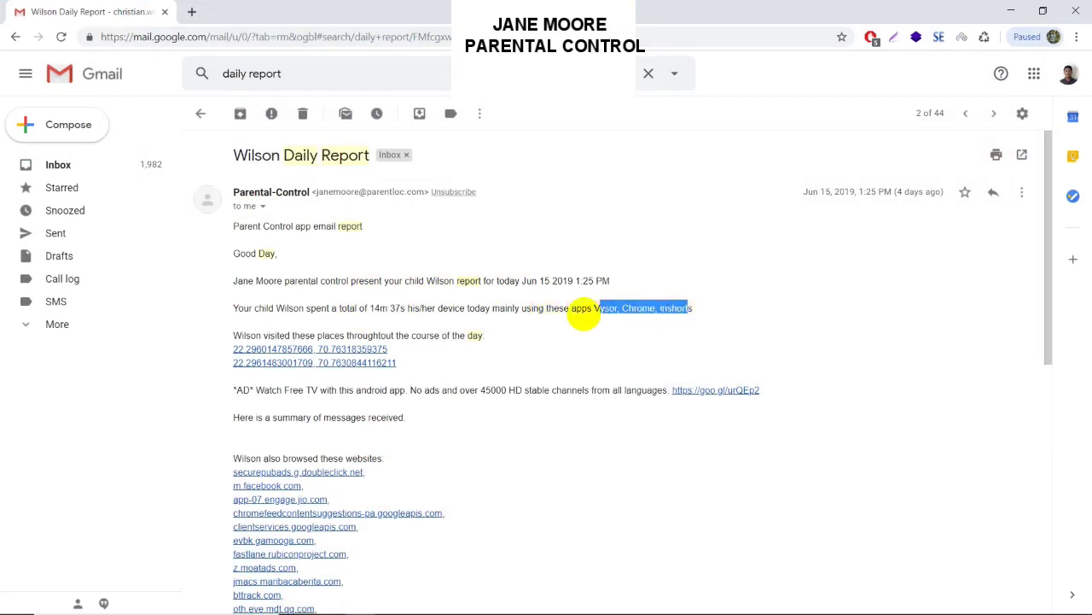
scroll(415, 294, down, 1)
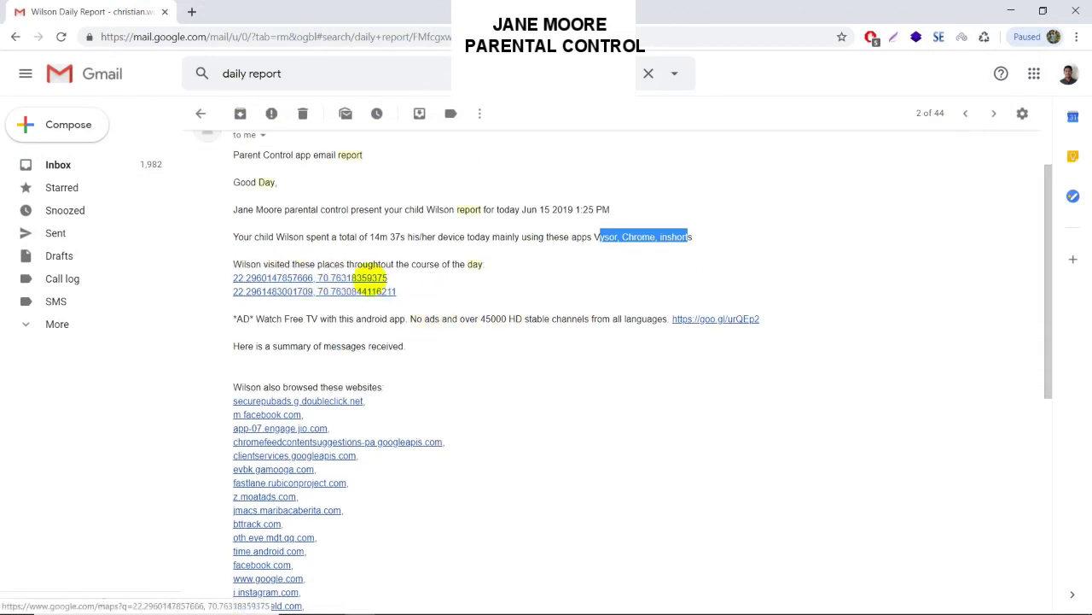
right_click(370, 277)
click(370, 277)
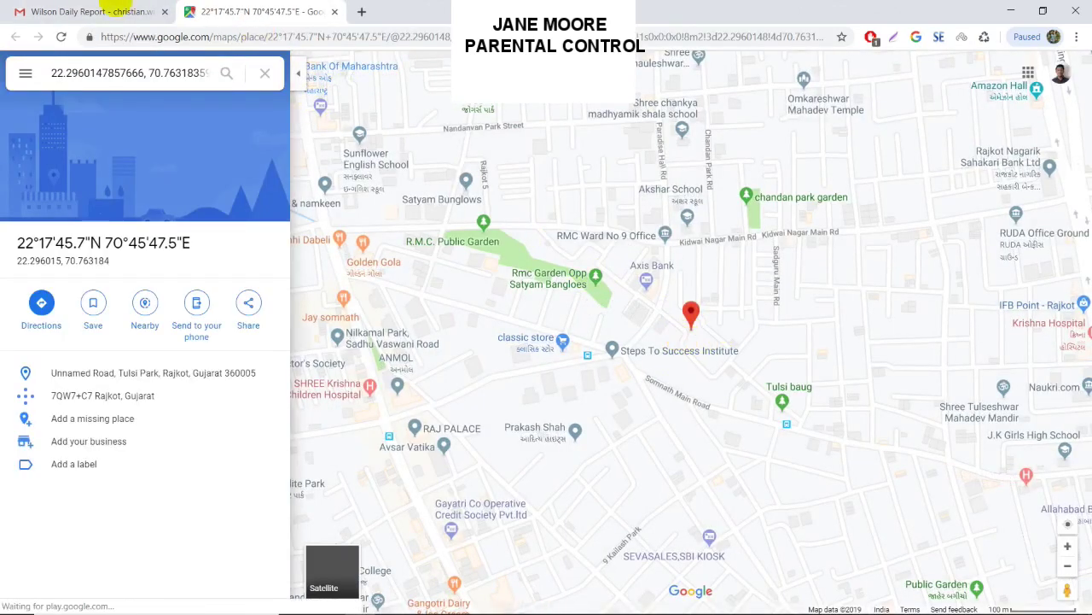
Back in the report email, scroll through it and highlight the facebook.com website entry
click(116, 10)
scroll(410, 300, down, 2)
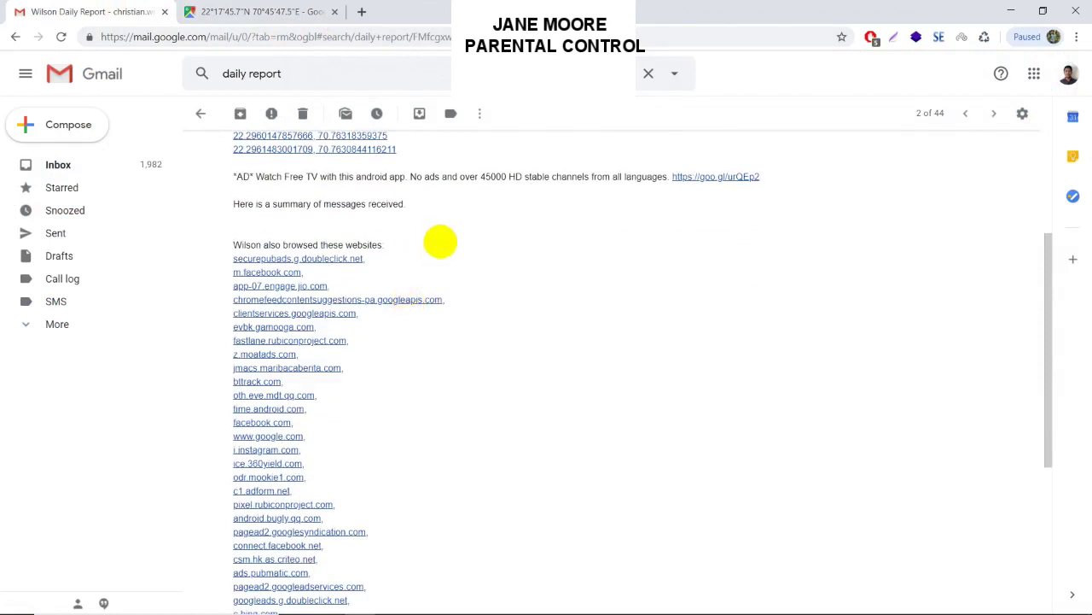
scroll(432, 298, down, 2)
scroll(401, 310, up, 1)
scroll(402, 310, up, 1)
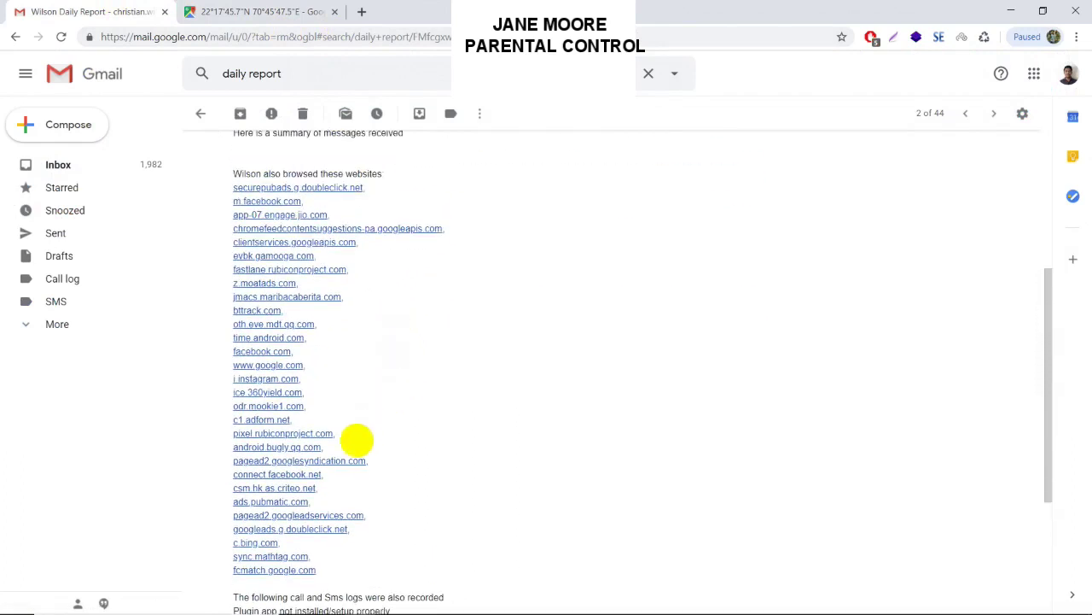
triple_click(244, 350)
click(396, 357)
Highlight i.instagram.com and the call and SMS log lines in the report
drag(318, 379, 231, 378)
scroll(472, 370, down, 1)
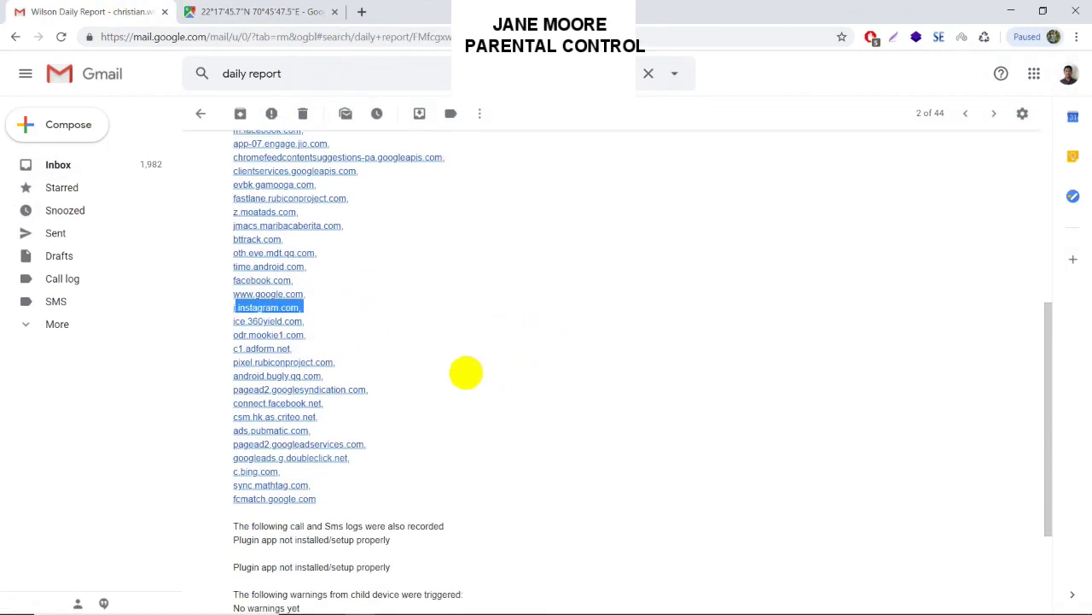
scroll(439, 416, down, 2)
scroll(447, 385, up, 1)
scroll(448, 385, down, 1)
click(432, 420)
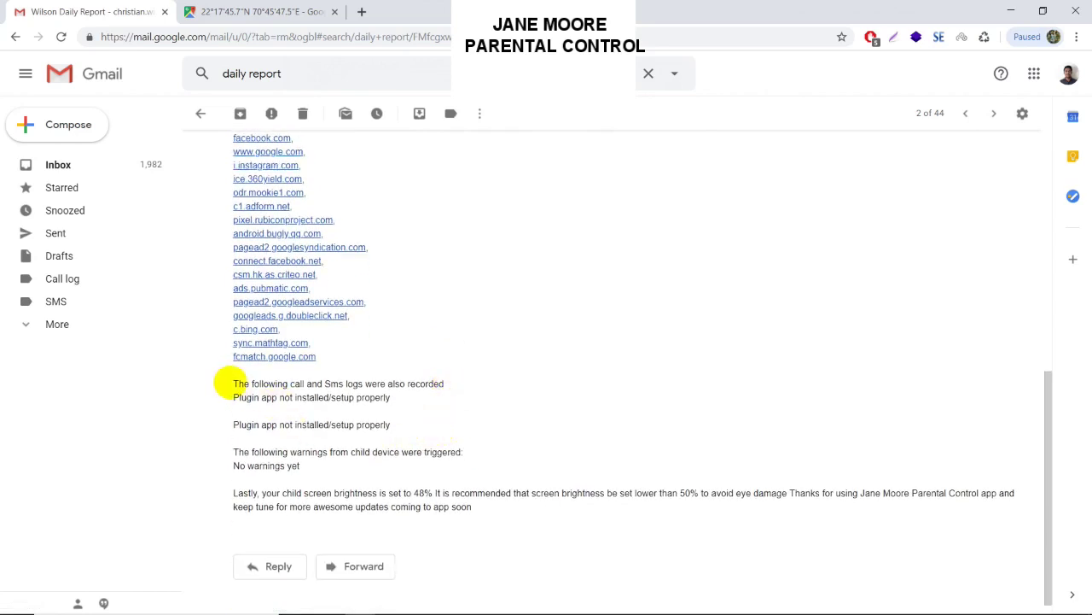
drag(238, 383, 446, 422)
scroll(436, 431, down, 1)
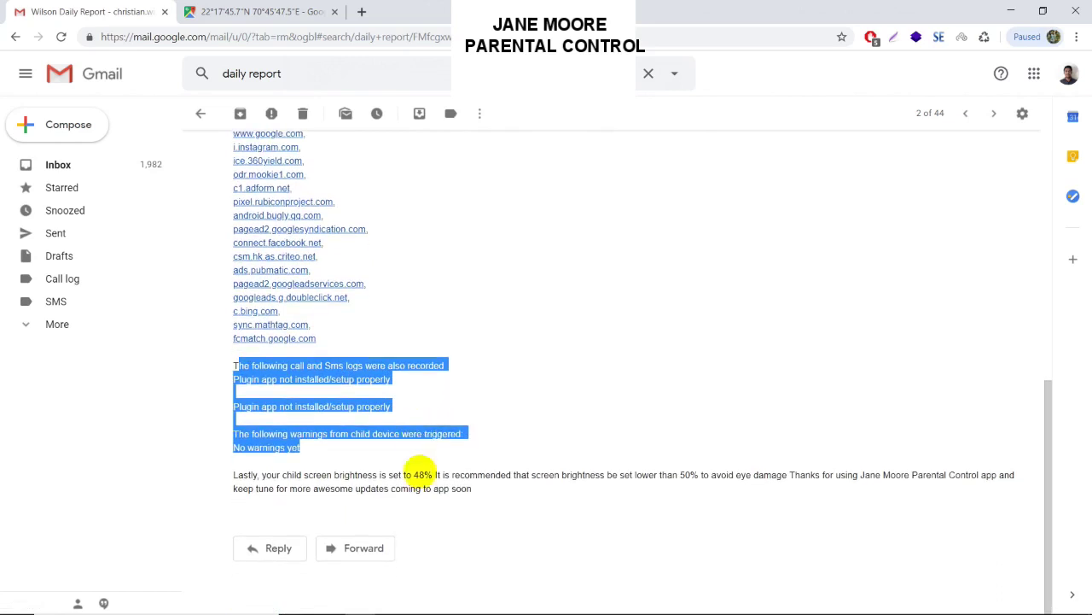
click(505, 488)
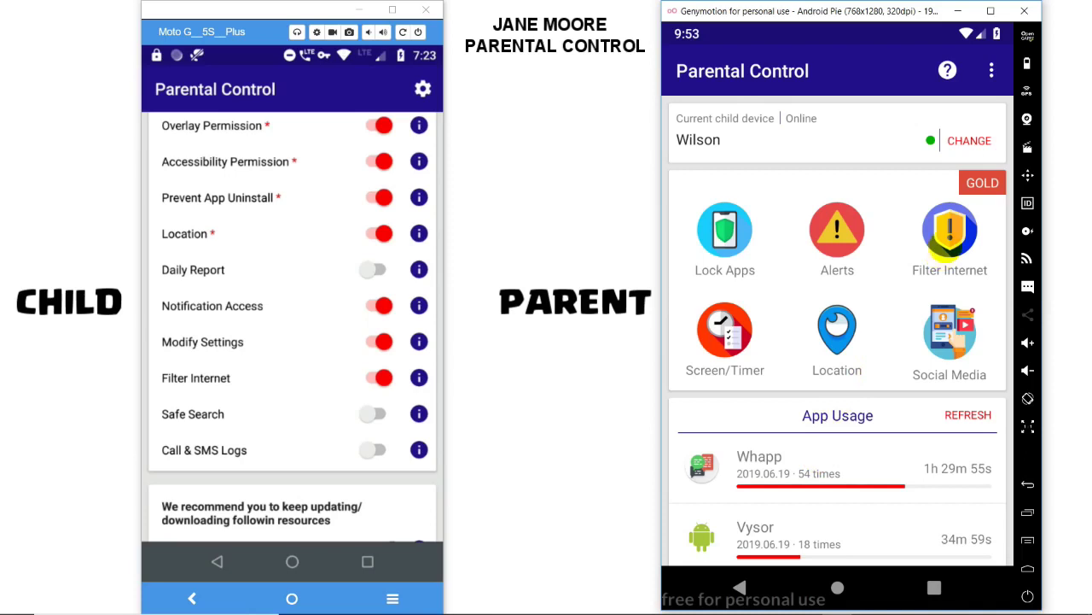
Open the Filter Internet tile from the parent dashboard
click(942, 242)
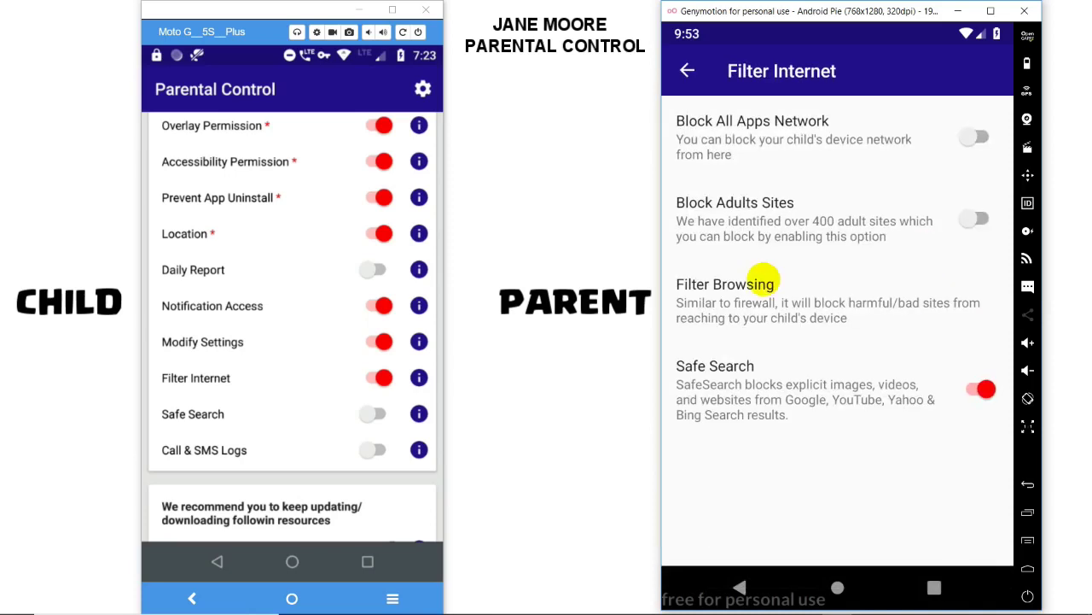
click(811, 316)
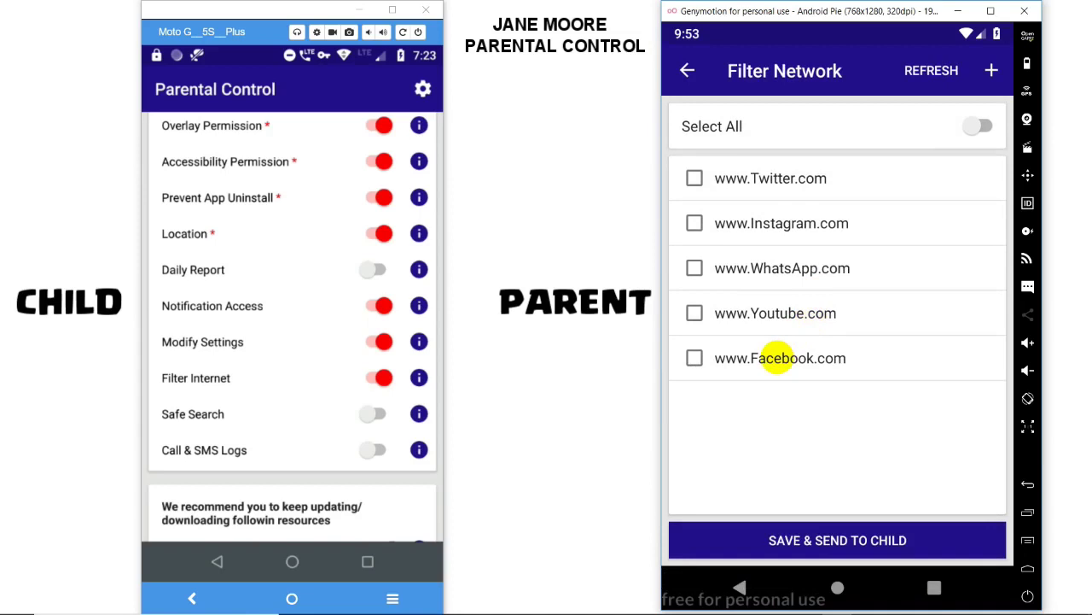
click(777, 358)
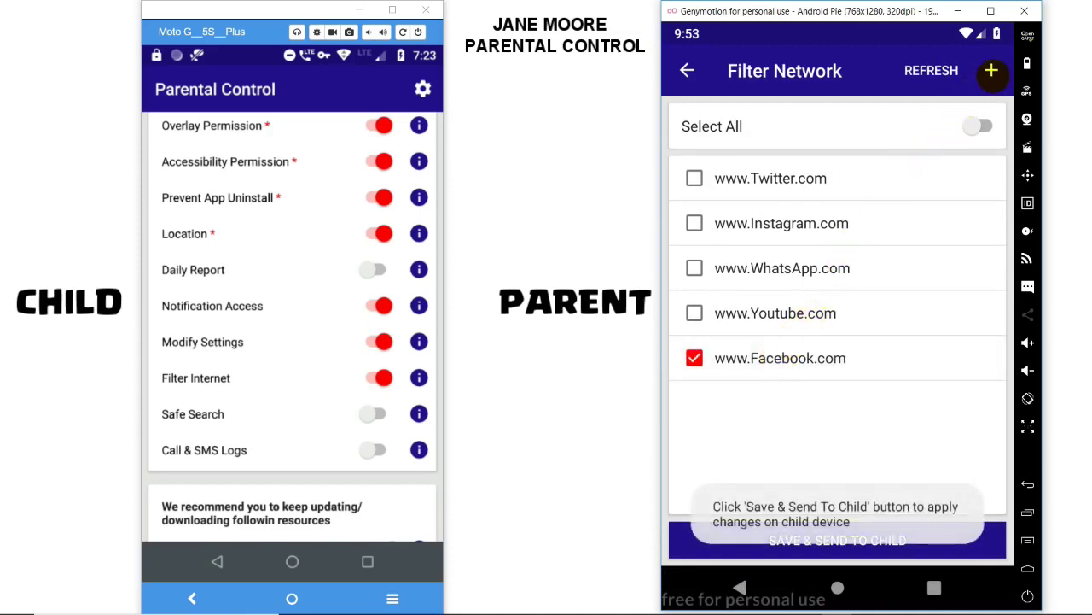
click(991, 73)
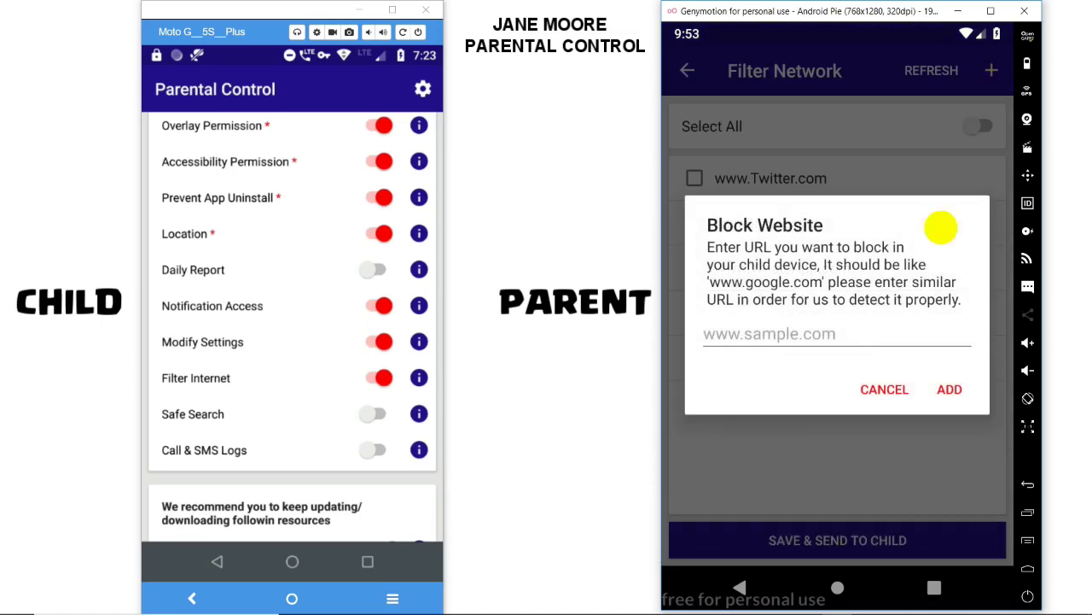
click(794, 332)
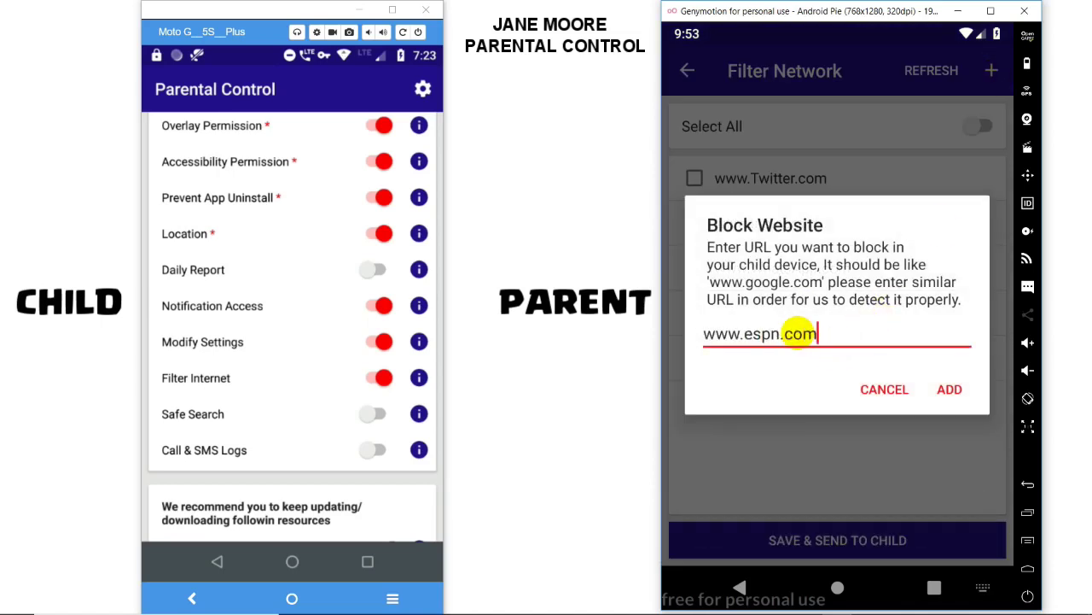
text(espn.com)
click(946, 390)
click(754, 178)
click(818, 540)
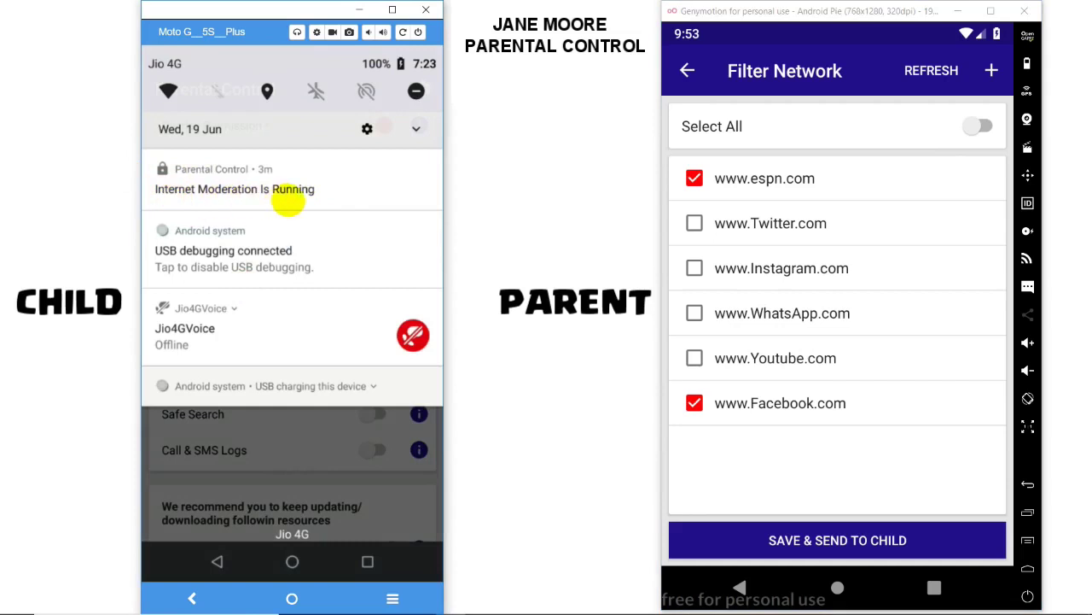
click(285, 431)
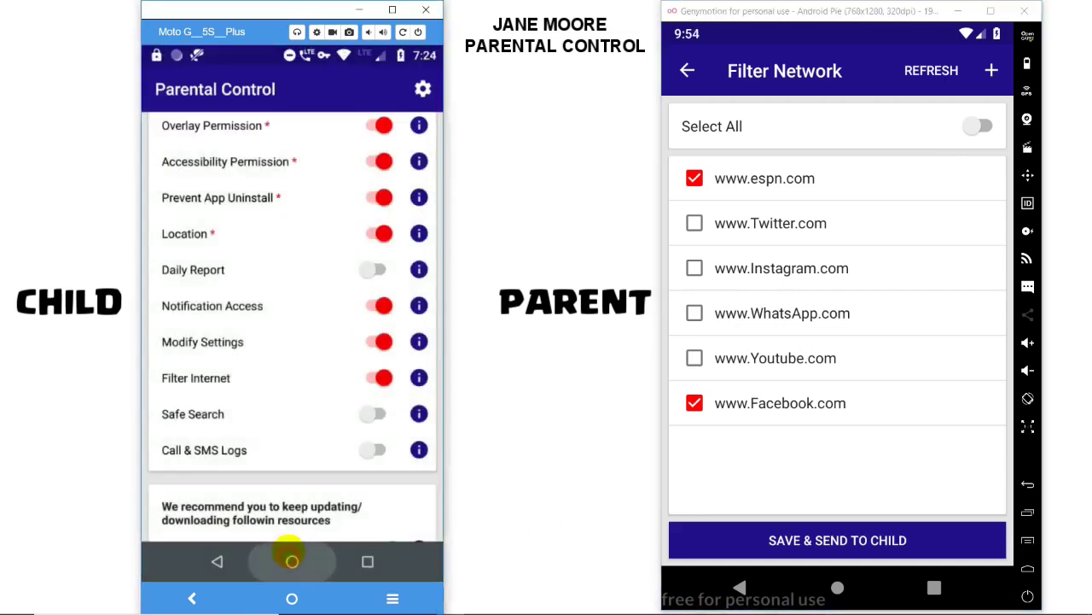
click(292, 561)
click(292, 507)
click(262, 89)
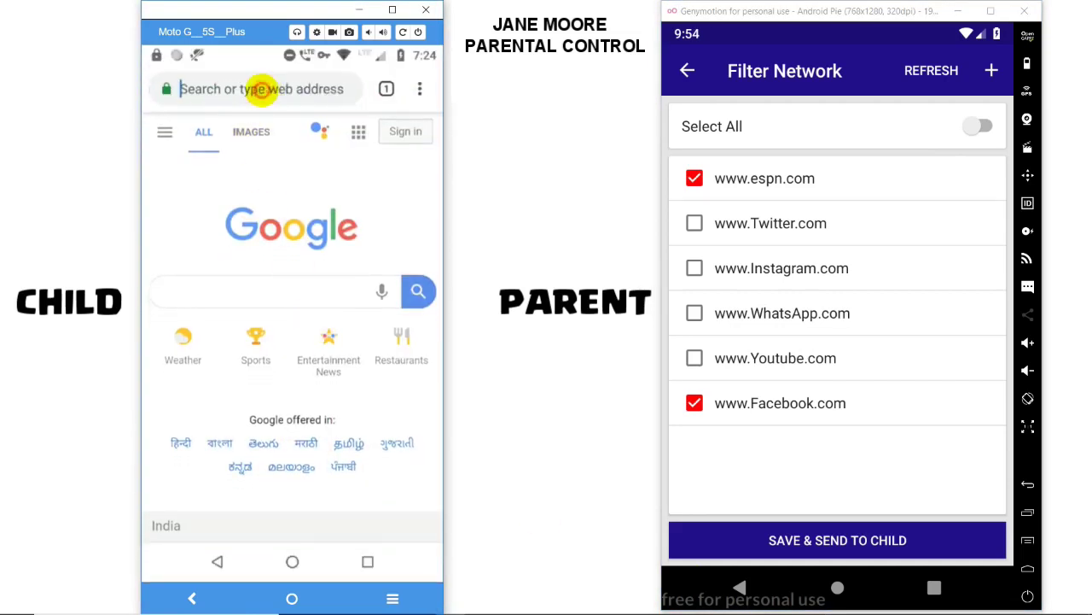
click(207, 241)
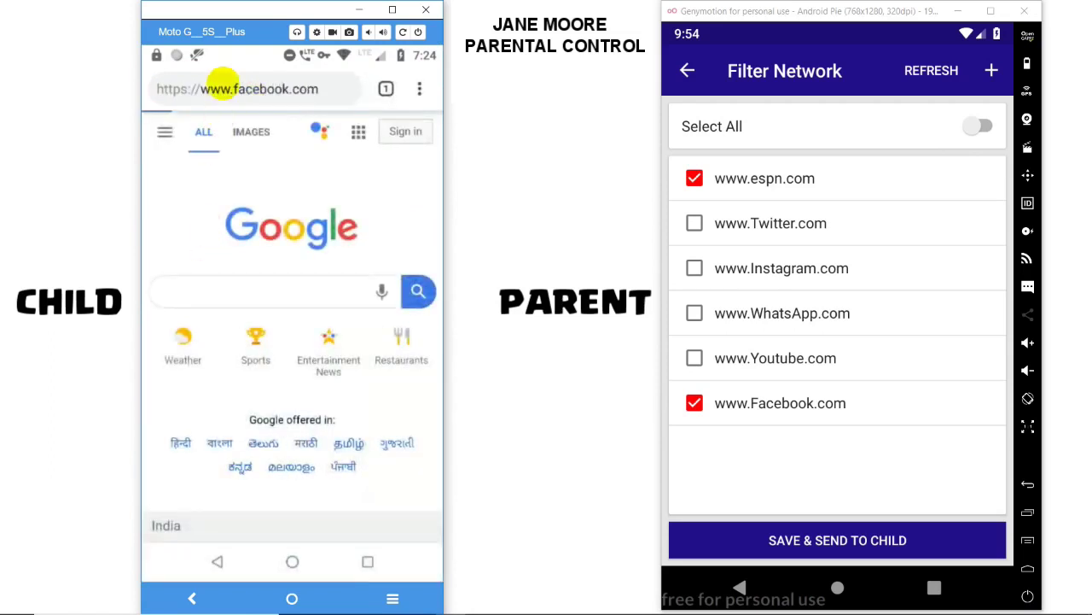
click(244, 85)
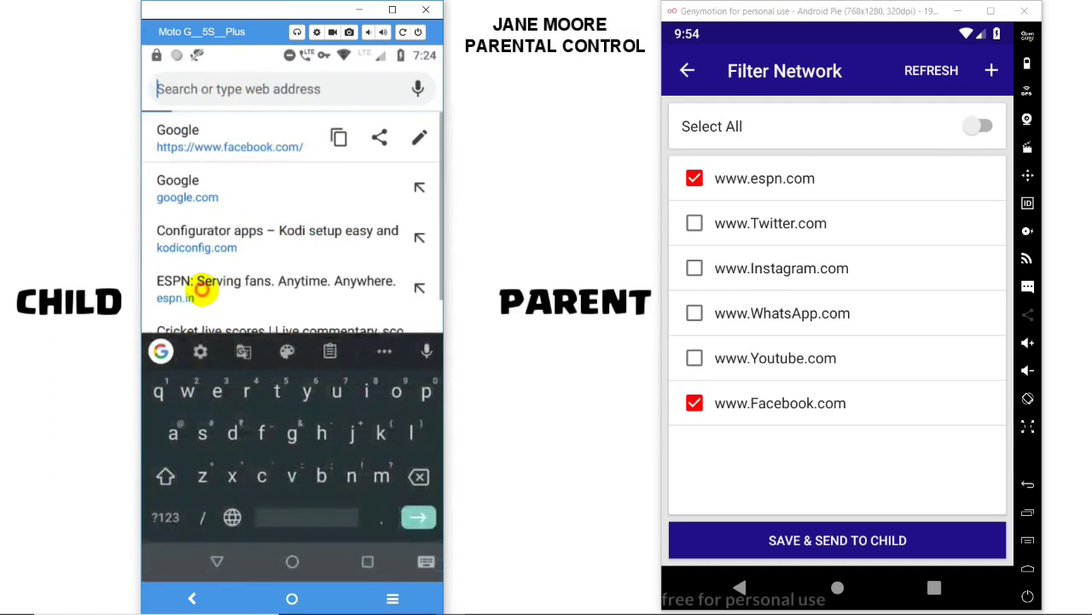
click(202, 288)
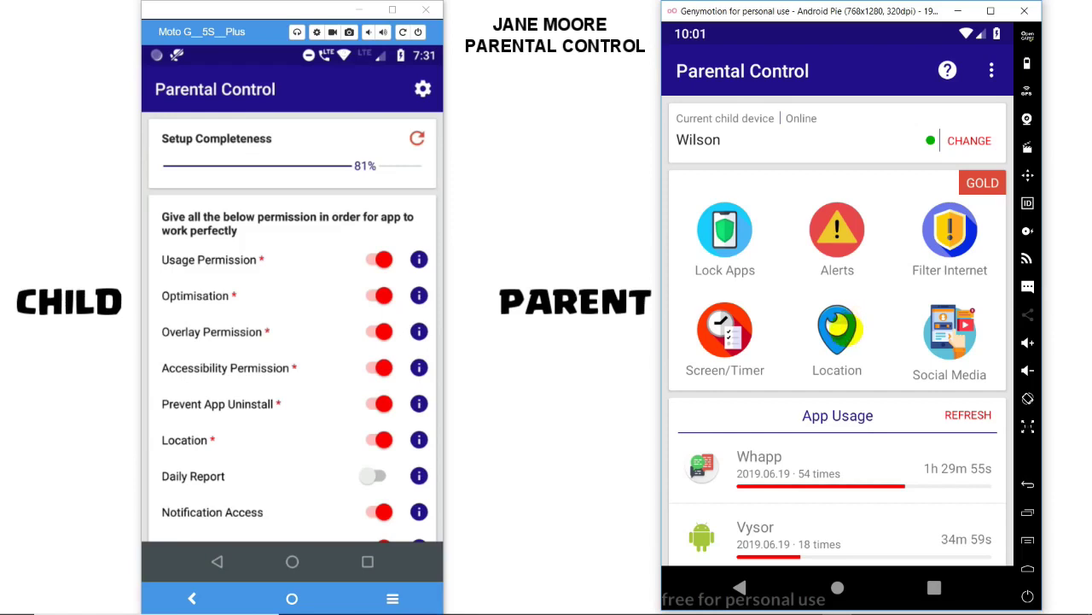
From the Location page, request the child's current location and open the returned location notification
click(837, 328)
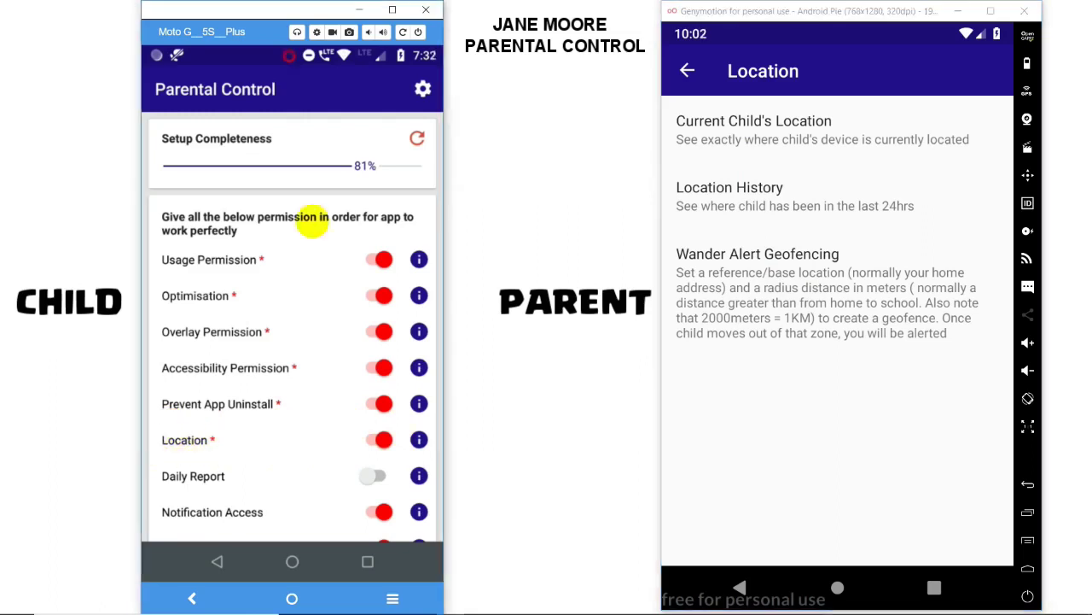
drag(256, 56, 256, 106)
drag(312, 398, 303, 247)
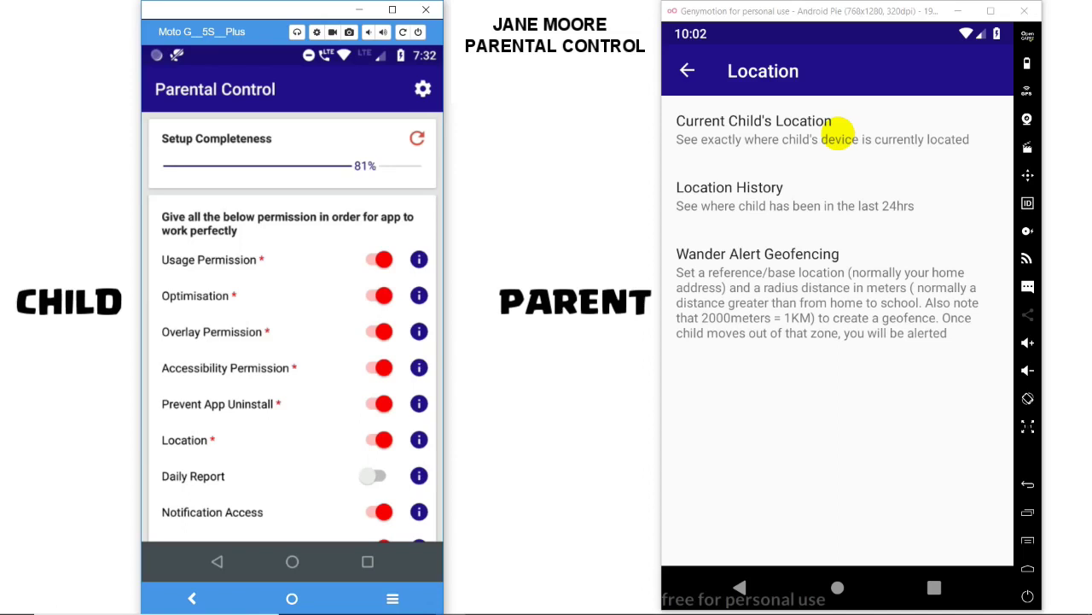
click(821, 124)
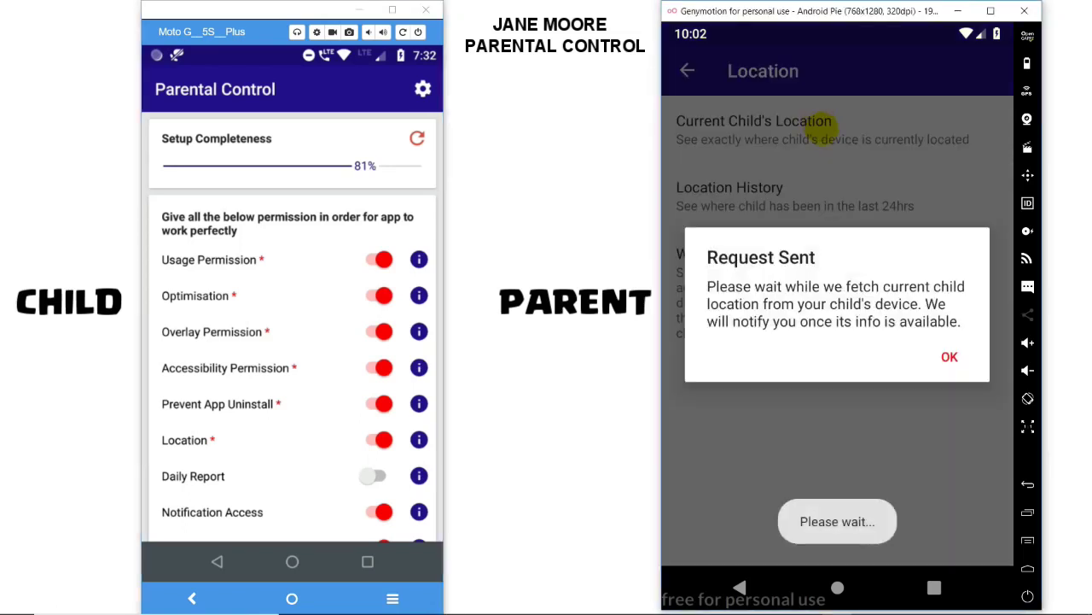
click(951, 357)
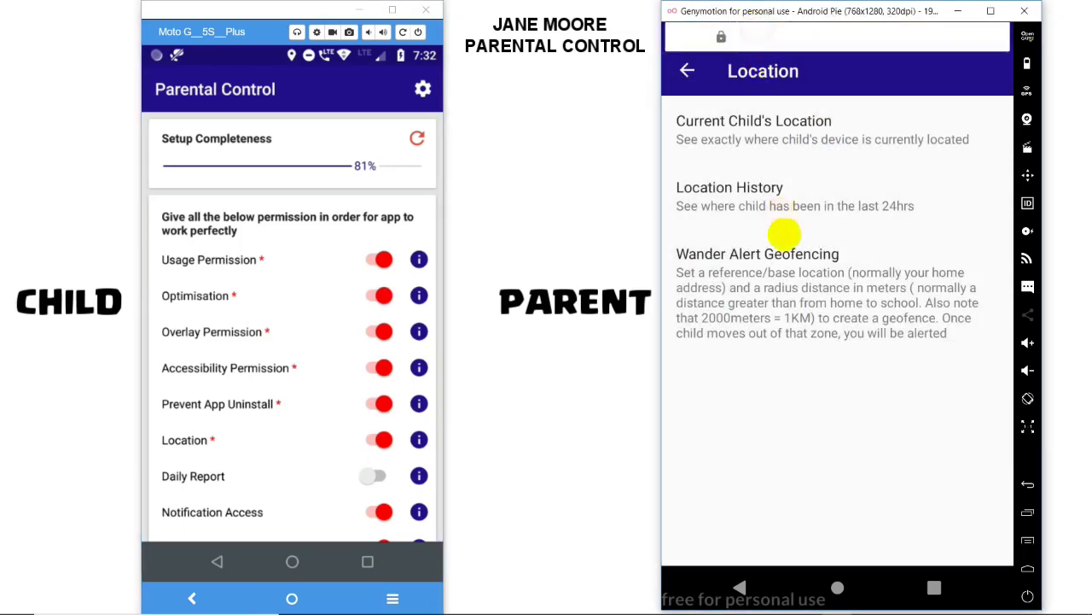
drag(784, 39, 782, 275)
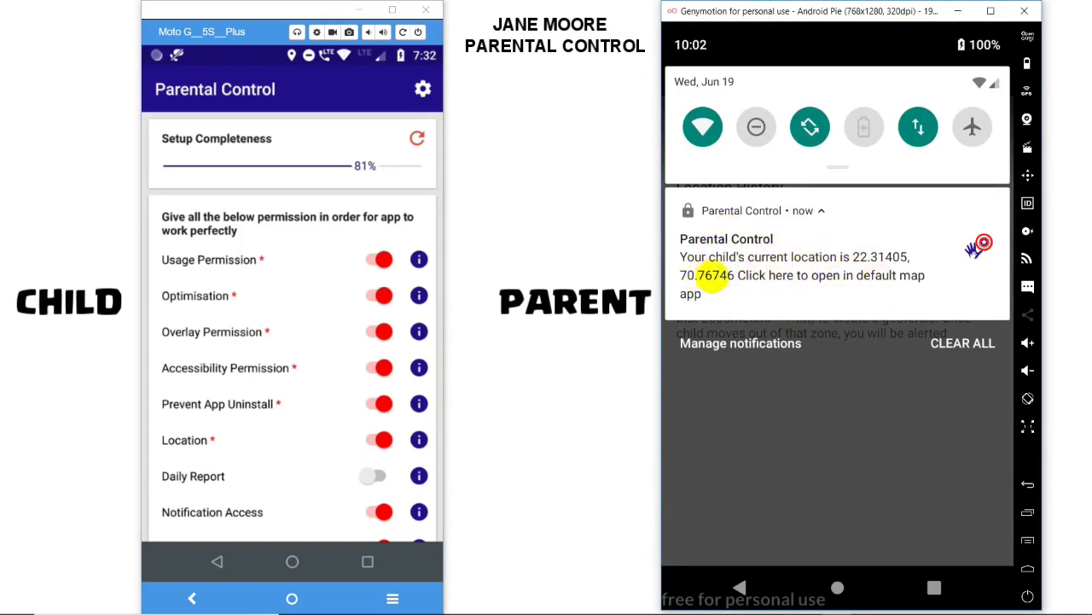
click(714, 274)
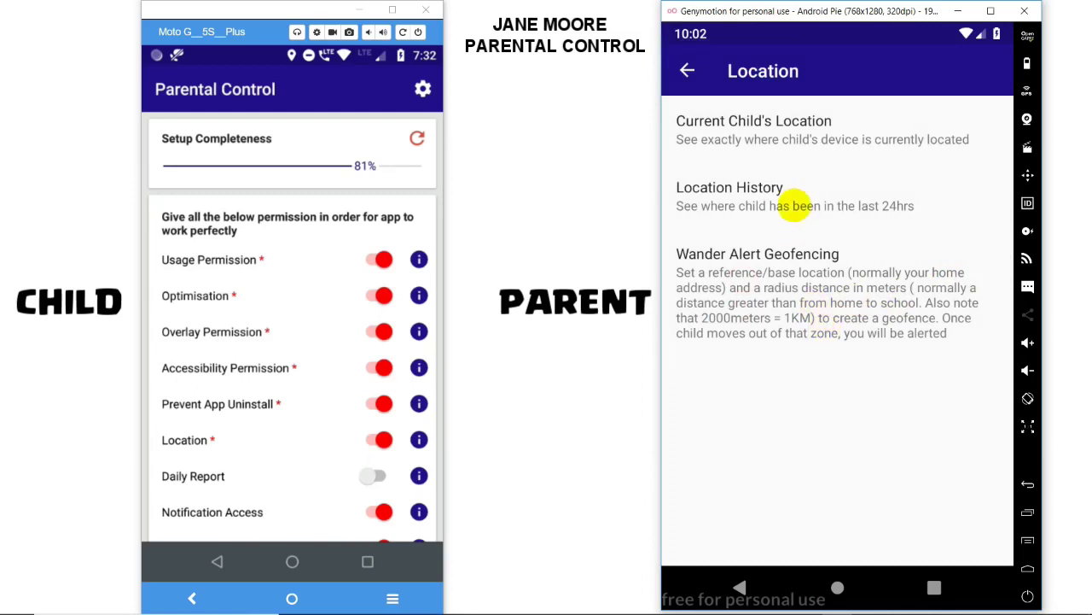
drag(261, 452, 271, 295)
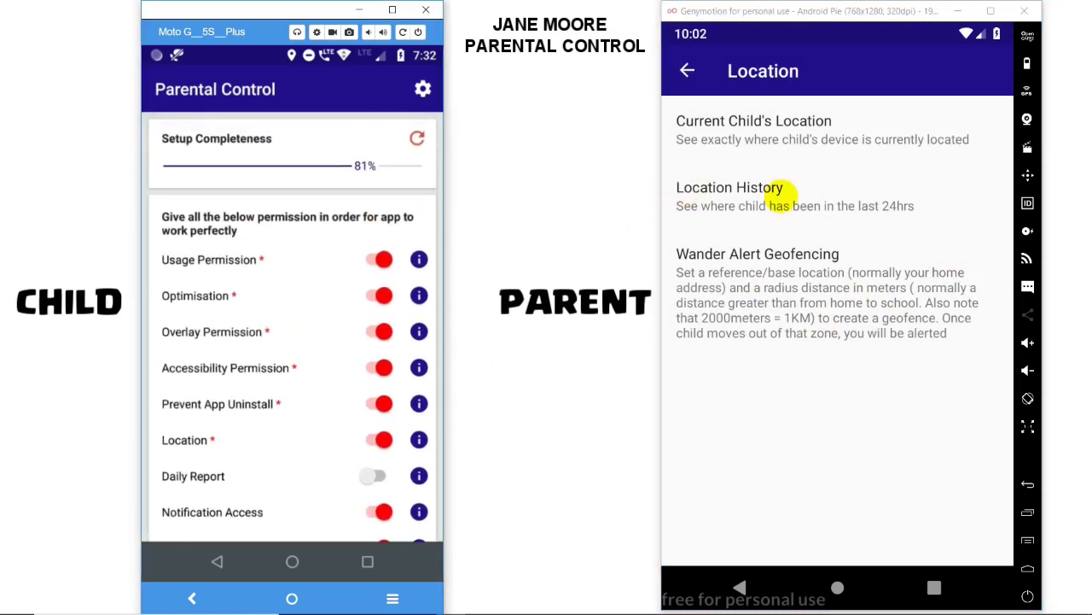
Open the child's Location History and scroll through every entry to the end of the list
click(779, 189)
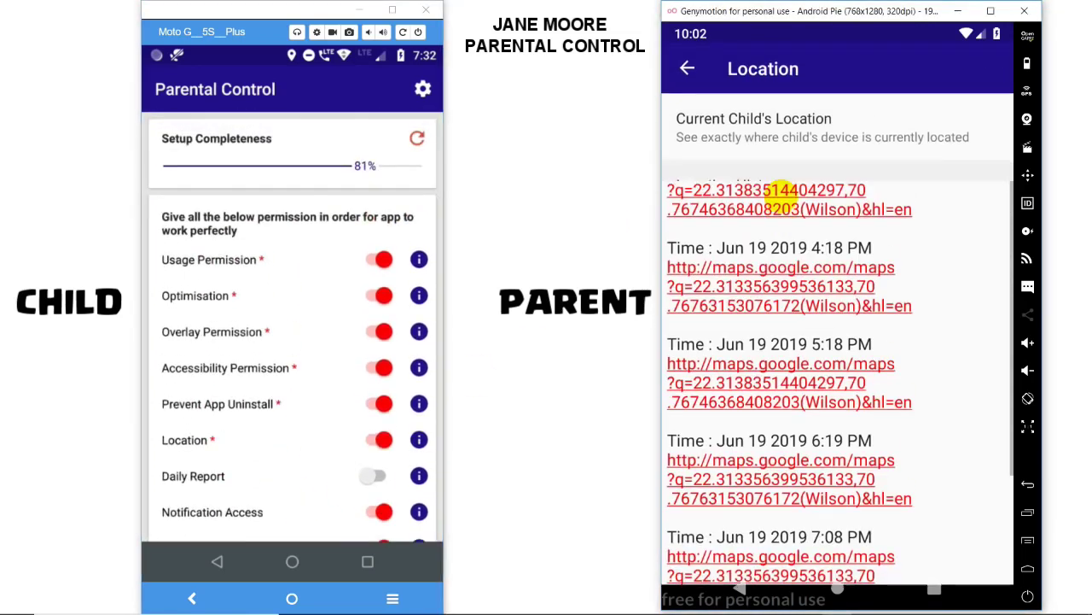
drag(901, 422, 897, 383)
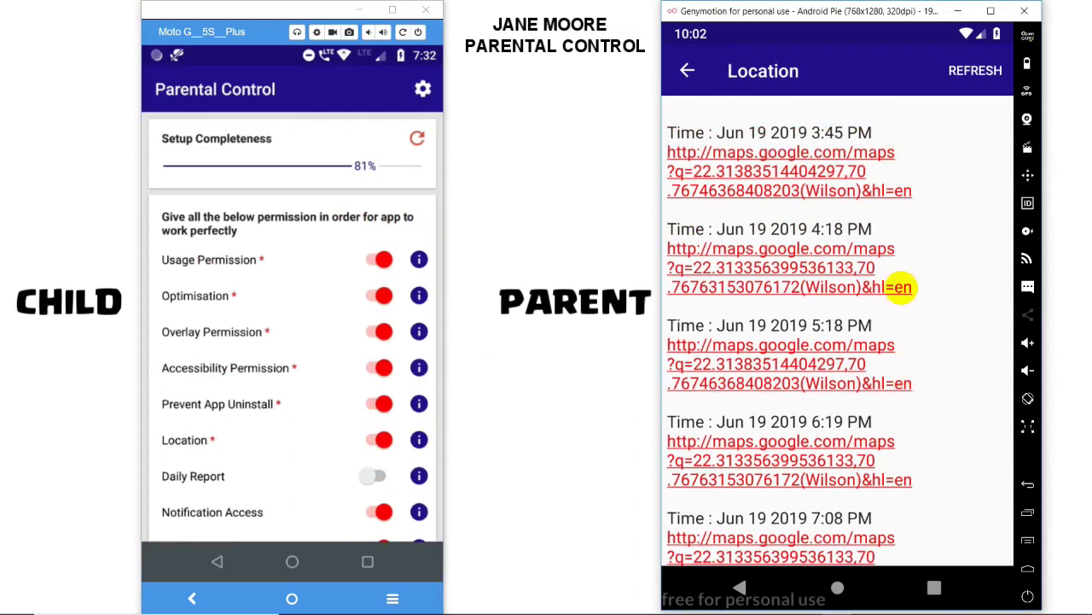
drag(912, 346, 893, 151)
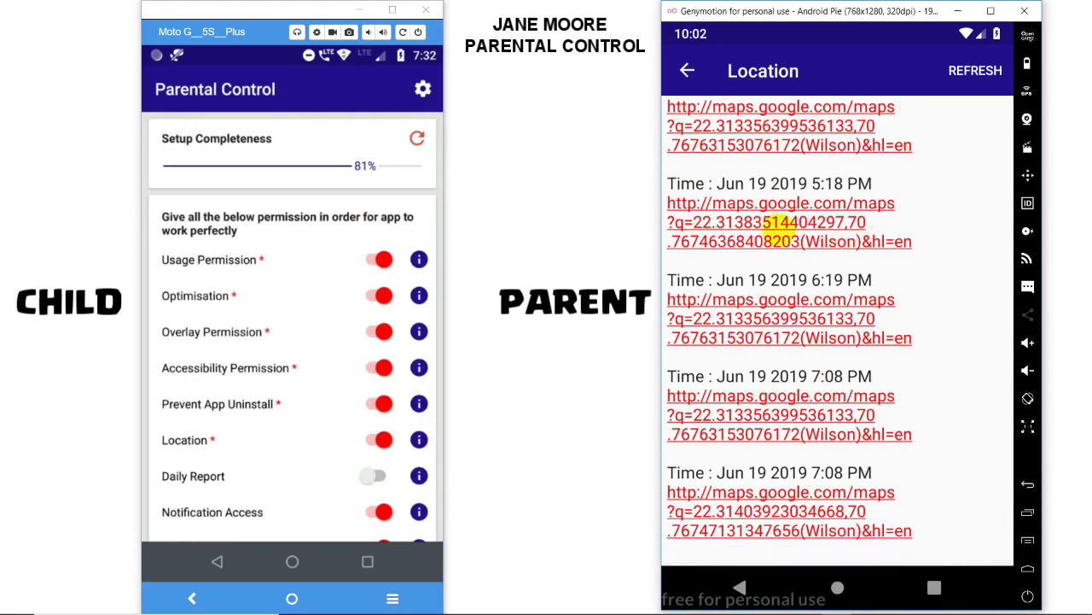
mouse_move(797, 274)
mouse_down()
mouse_move(784, 191)
mouse_move(790, 309)
mouse_up()
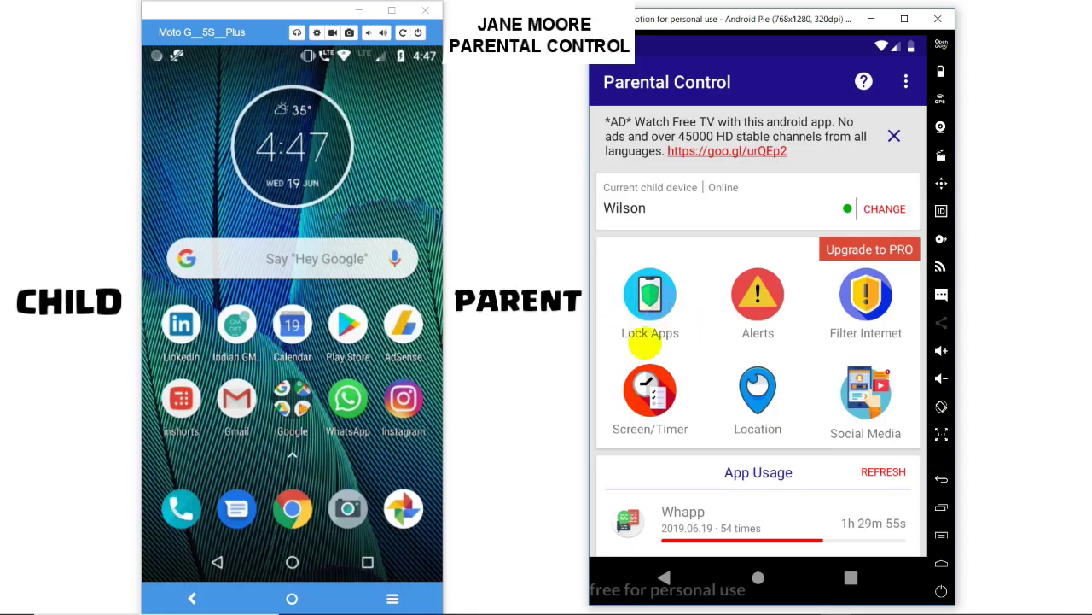
Switch on Lock All Apps in Lock Apps and dismiss the command-sent notice
click(651, 309)
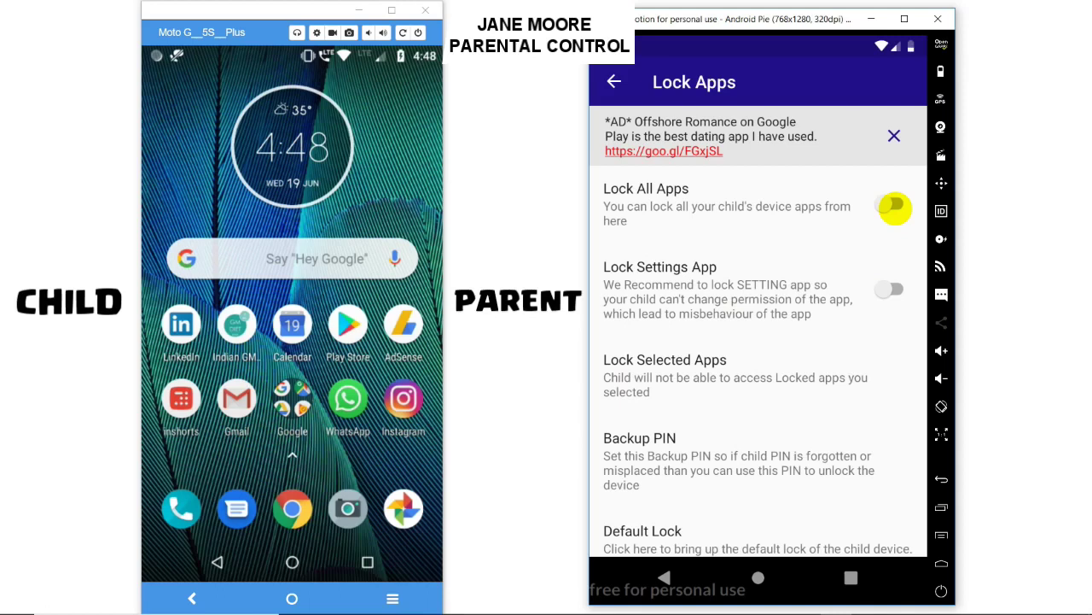
click(893, 205)
click(870, 517)
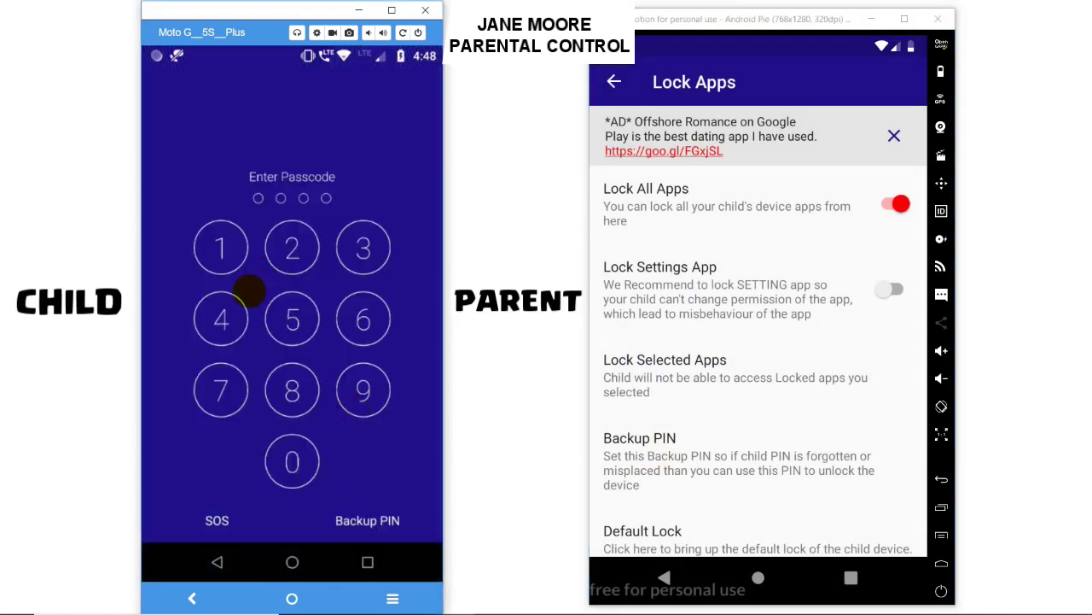
Unlock the locked child phone by entering its passcode
click(221, 248)
click(221, 318)
click(221, 389)
click(292, 390)
click(230, 251)
click(291, 246)
click(360, 246)
click(290, 317)
click(292, 562)
Unlock the child phone once more, then switch Lock All Apps back off and dismiss
click(222, 248)
click(290, 249)
click(358, 247)
click(290, 317)
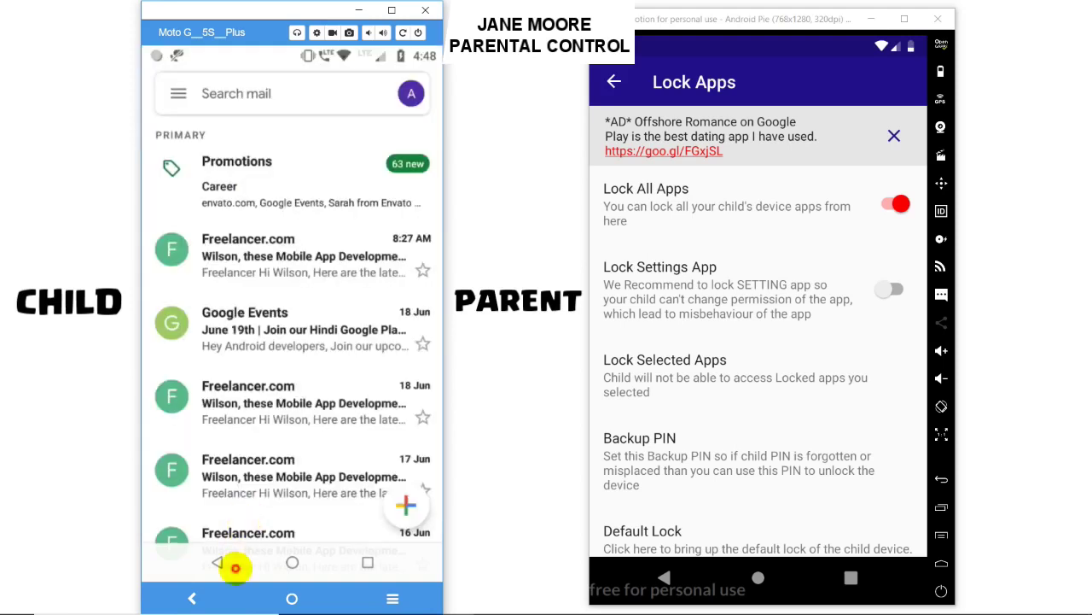
click(219, 561)
click(892, 204)
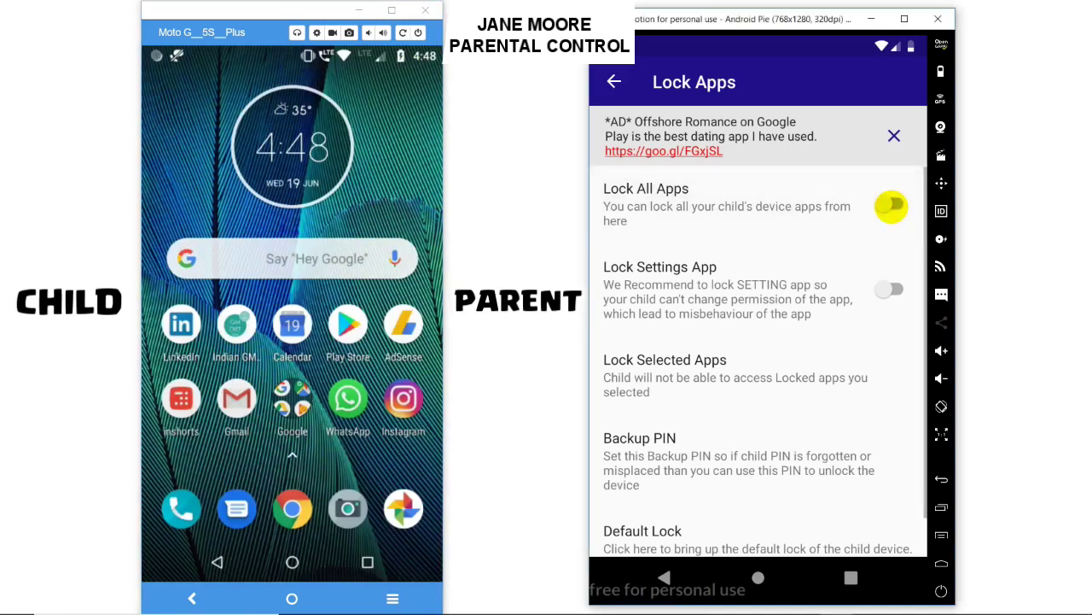
click(892, 514)
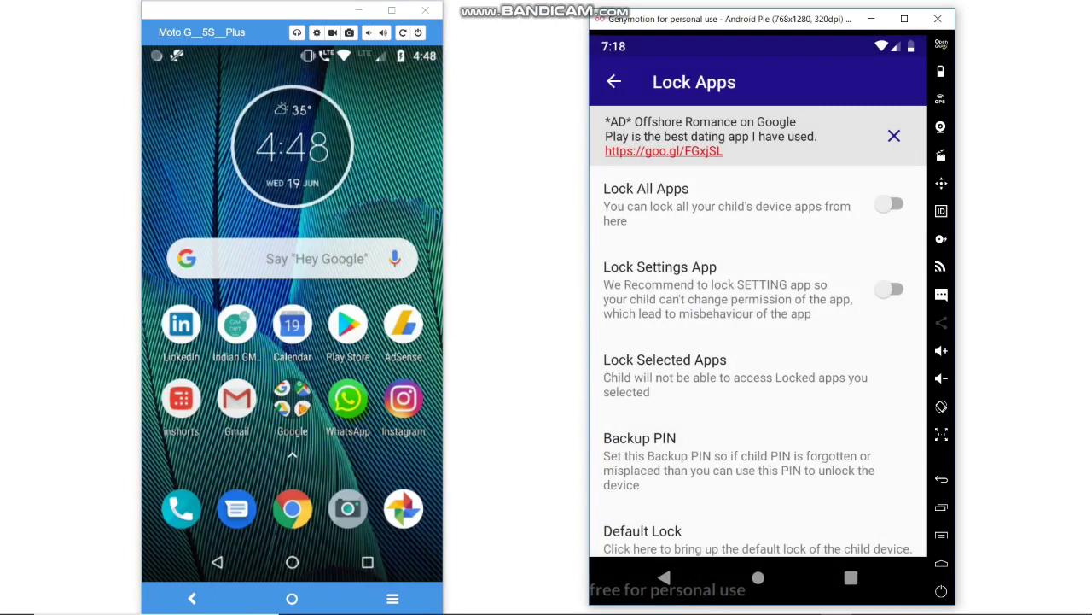
click(347, 399)
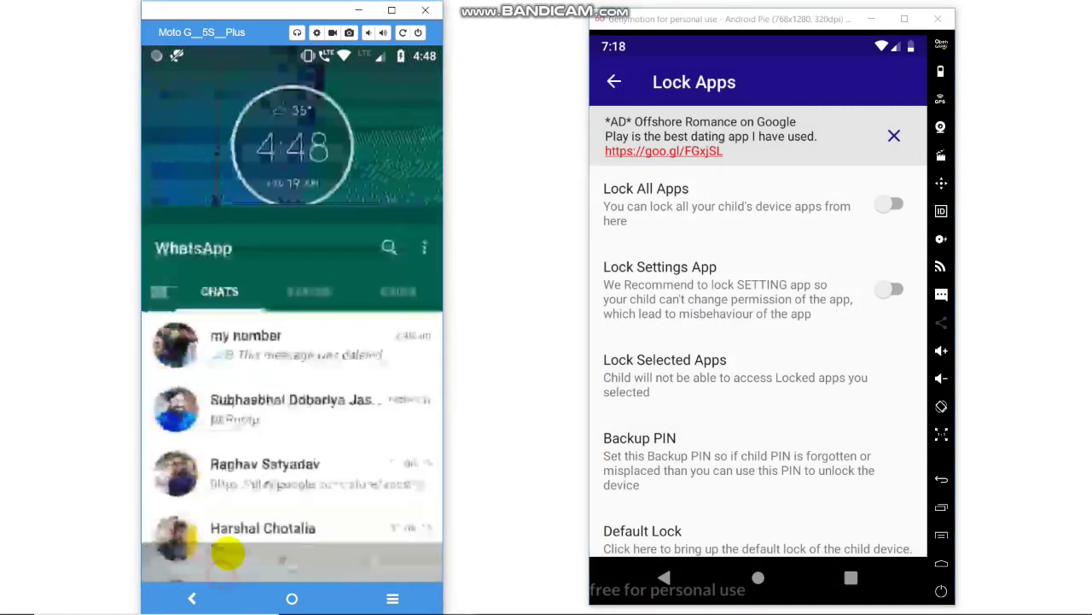
click(231, 509)
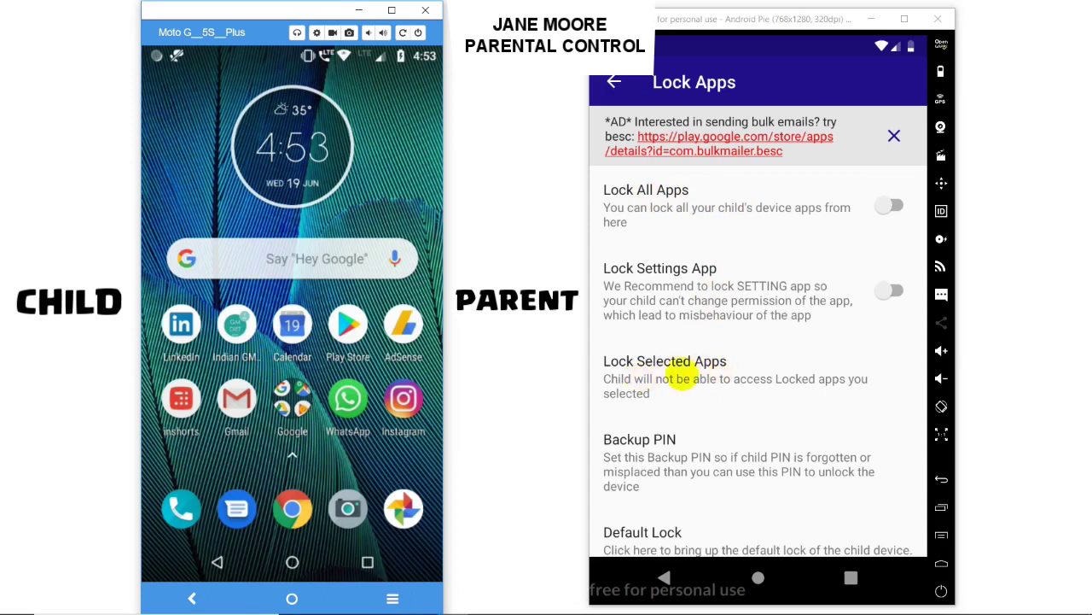
In Lock Selected Apps, check WhatsApp and Google Play Store
click(707, 370)
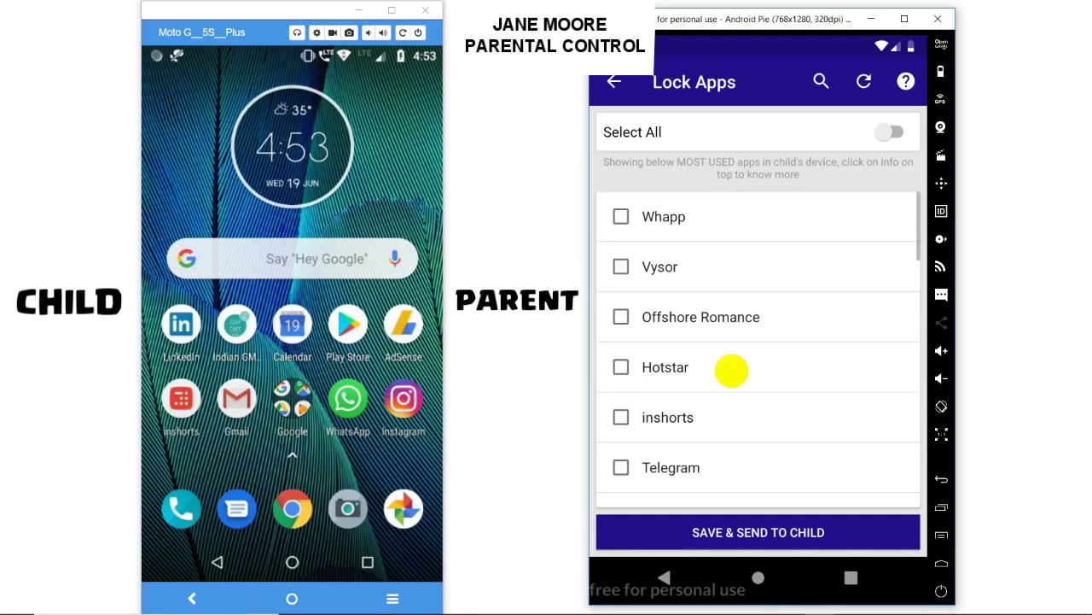
drag(724, 415, 723, 254)
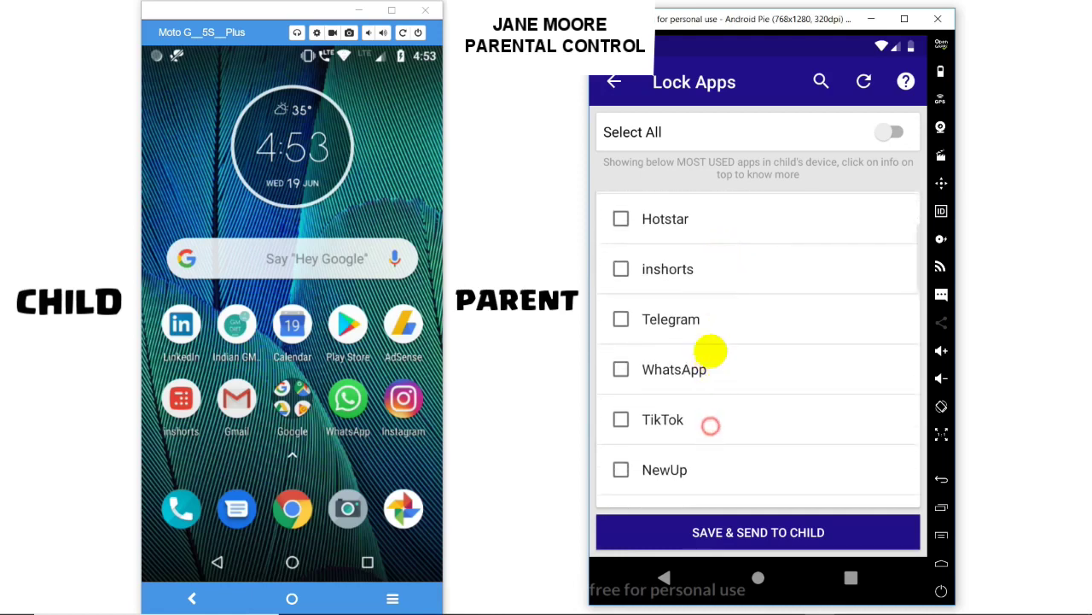
drag(709, 349, 688, 309)
click(675, 310)
drag(708, 415, 700, 293)
drag(701, 415, 714, 273)
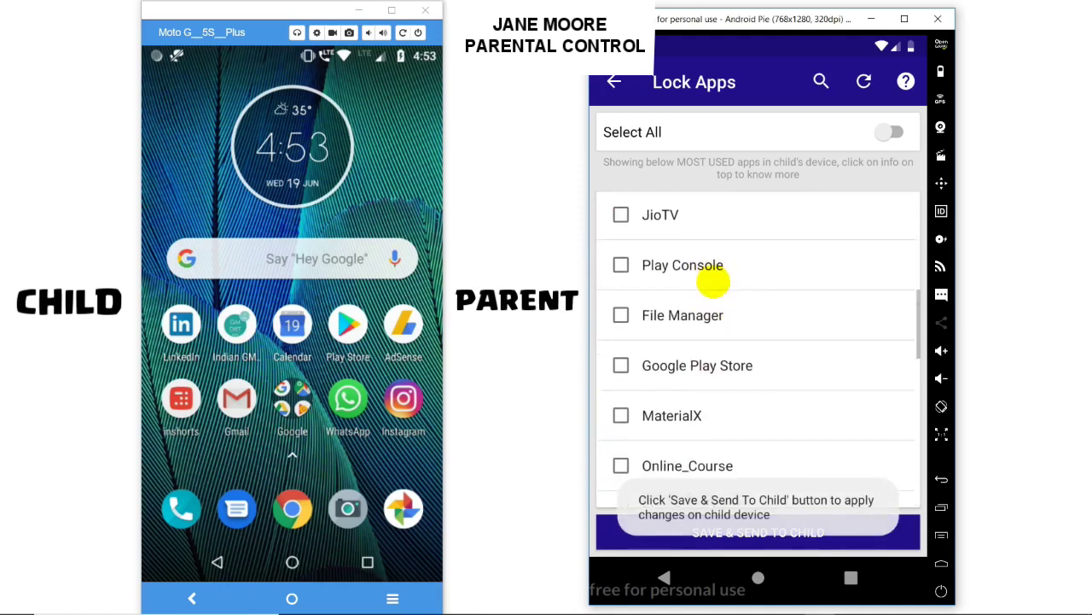
drag(702, 363, 699, 357)
click(700, 357)
Send the app locks to the child, then test by opening Play Store and Gmail
drag(720, 248, 722, 310)
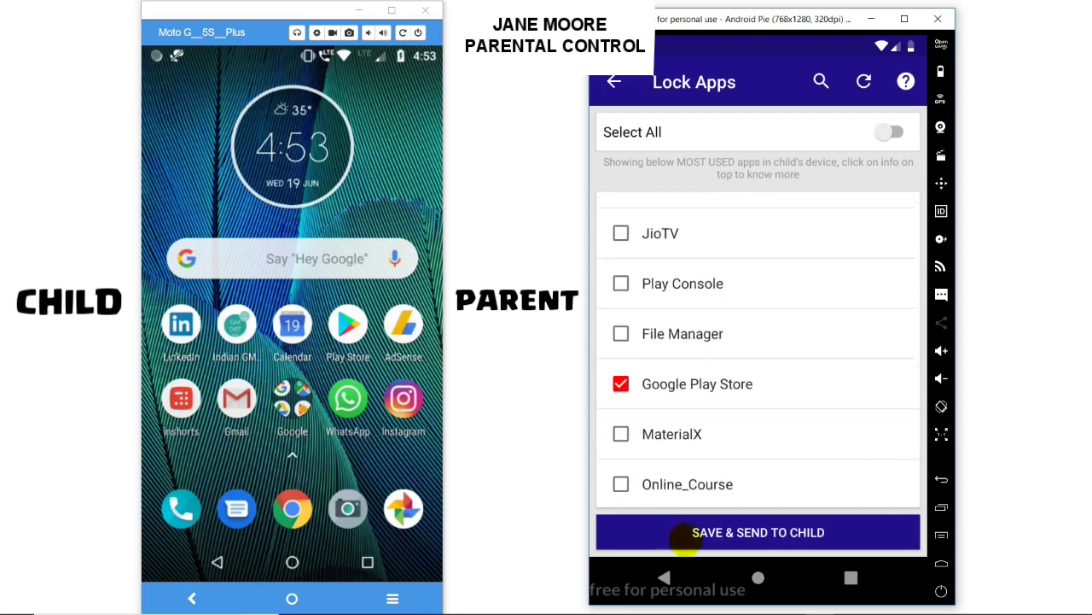
click(740, 539)
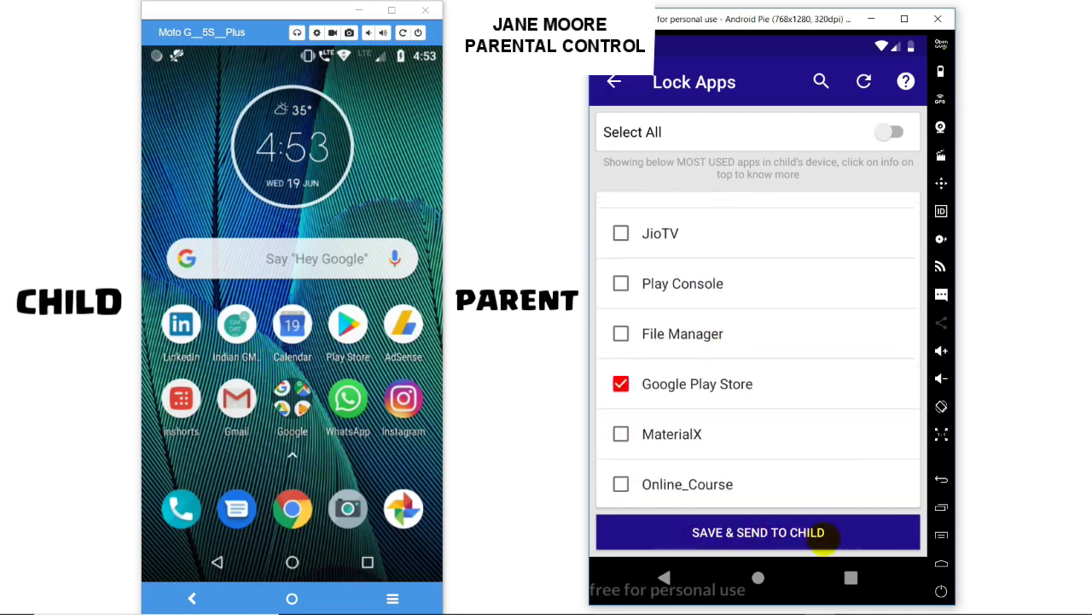
click(748, 534)
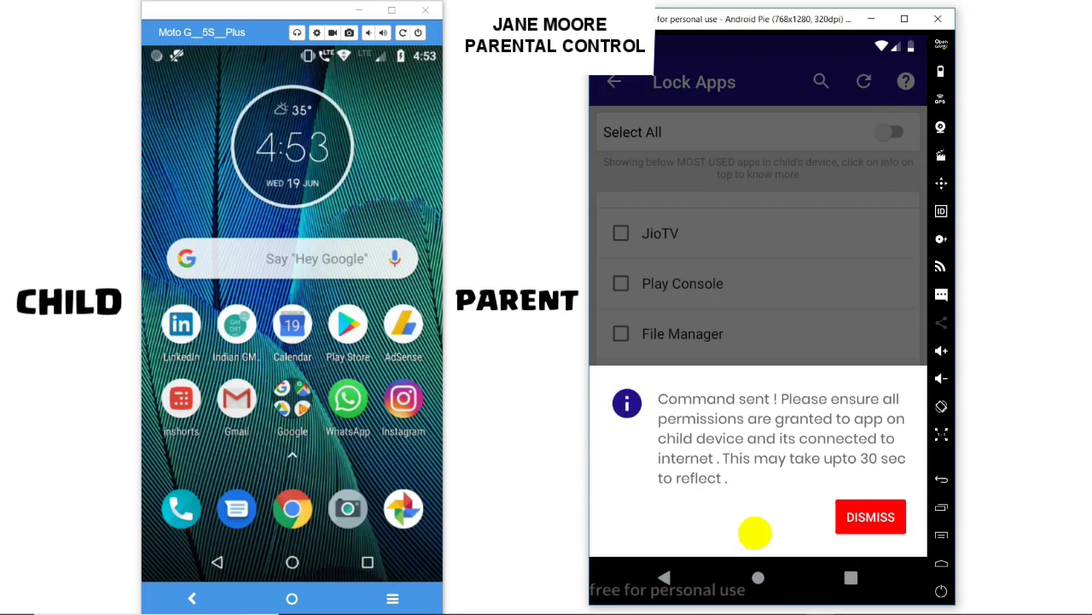
click(846, 526)
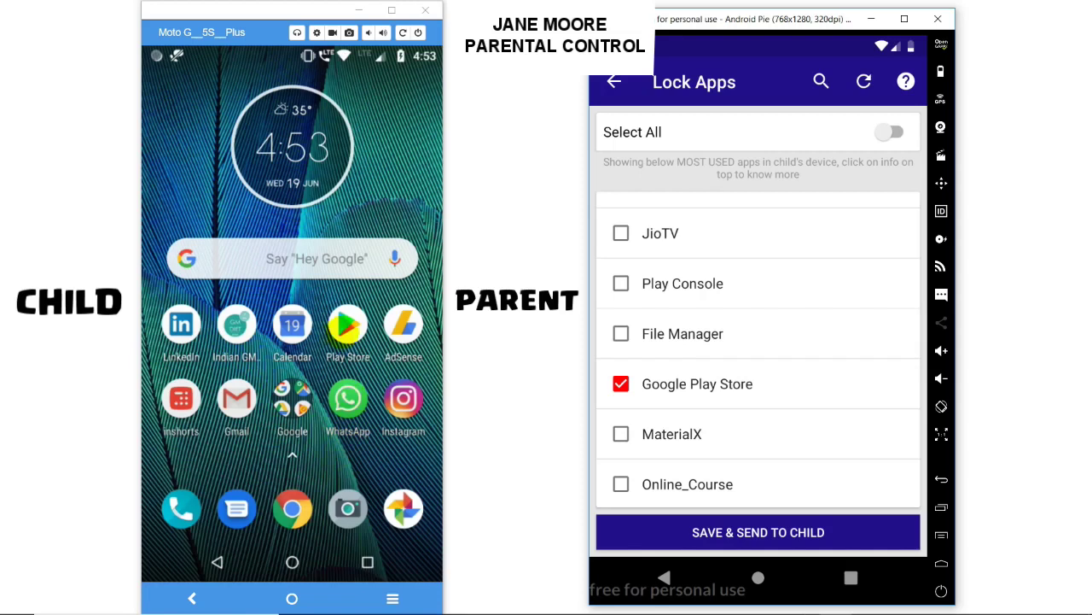
click(344, 329)
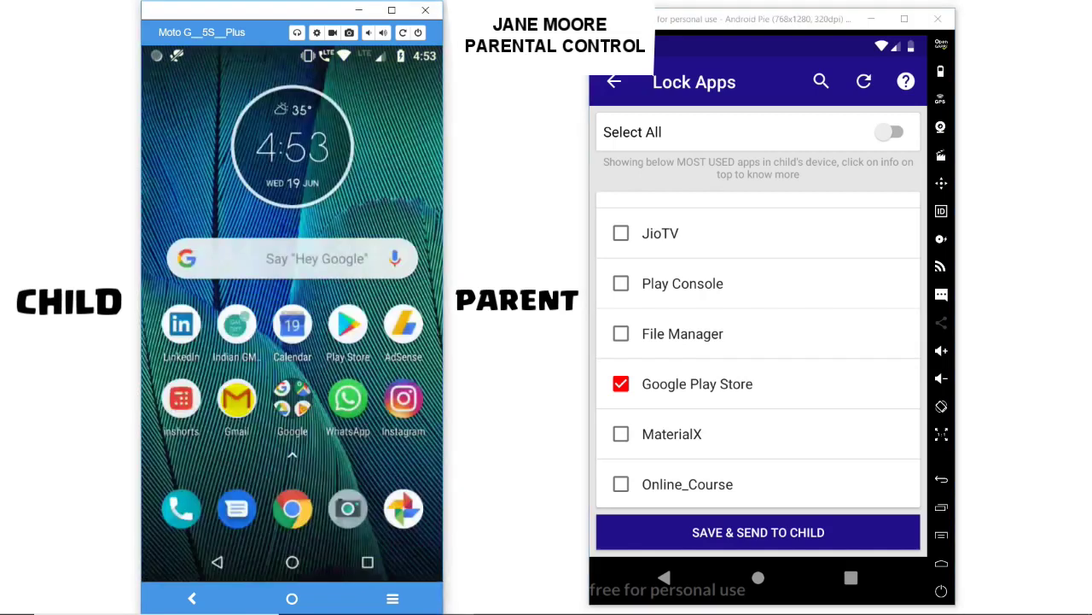
click(236, 398)
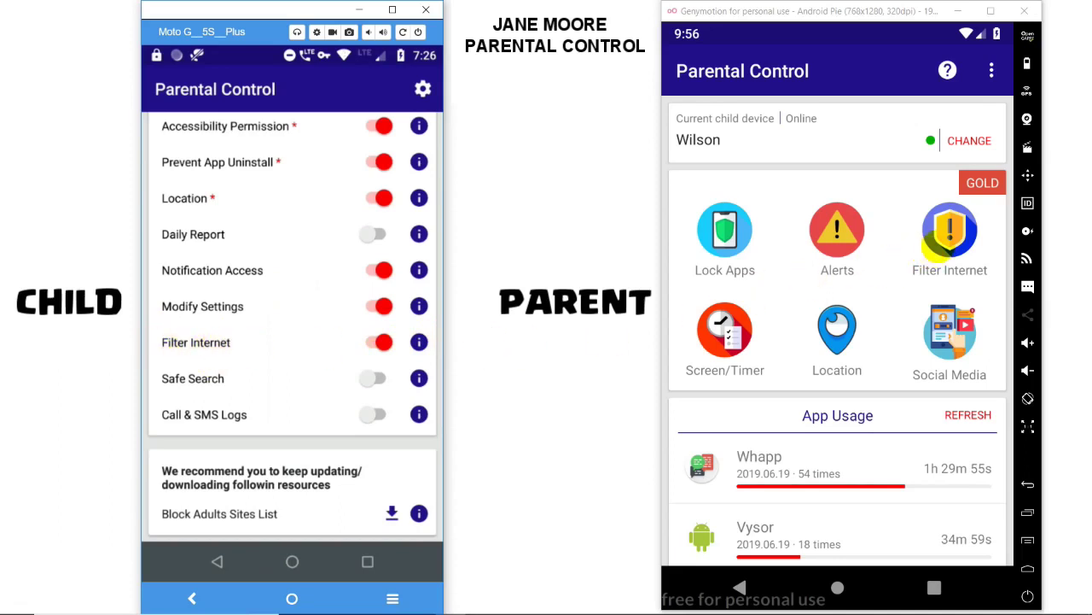
Open Filter Internet > Filter Browsing and refresh the filtered websites list
click(937, 246)
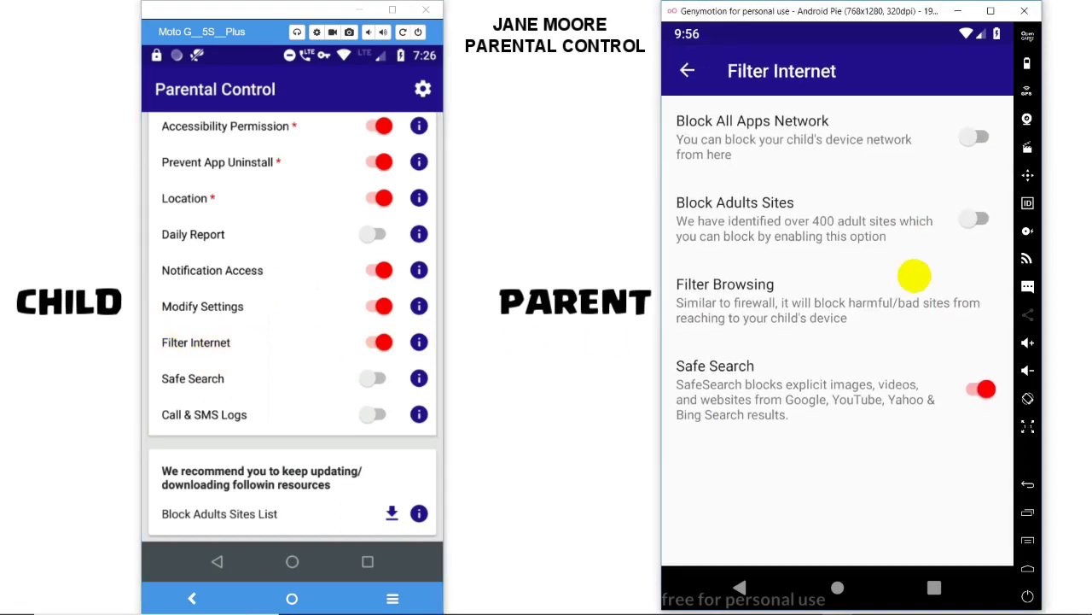
click(758, 309)
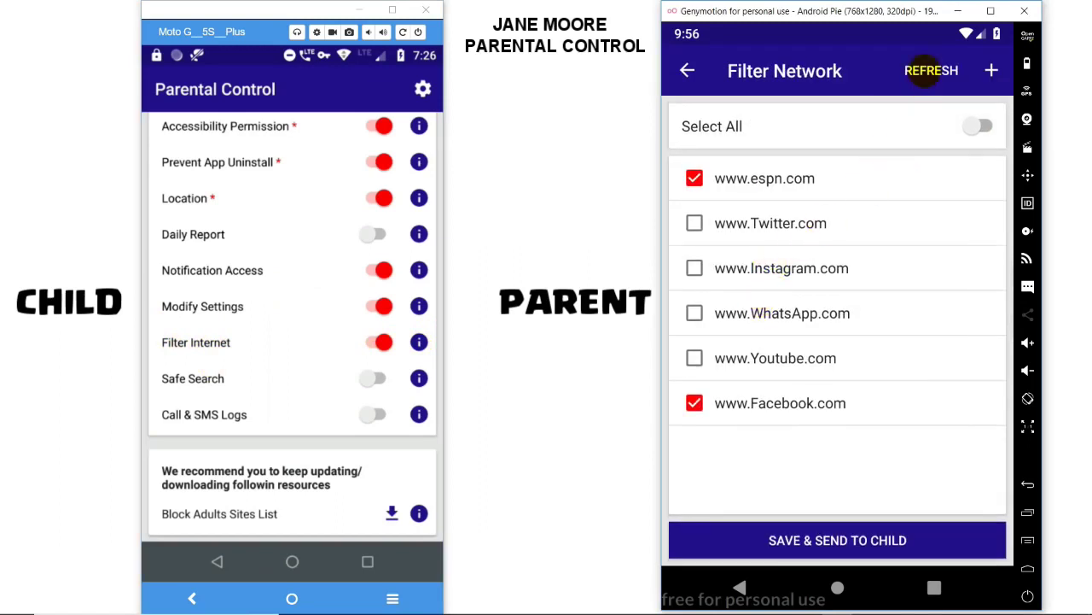
click(931, 70)
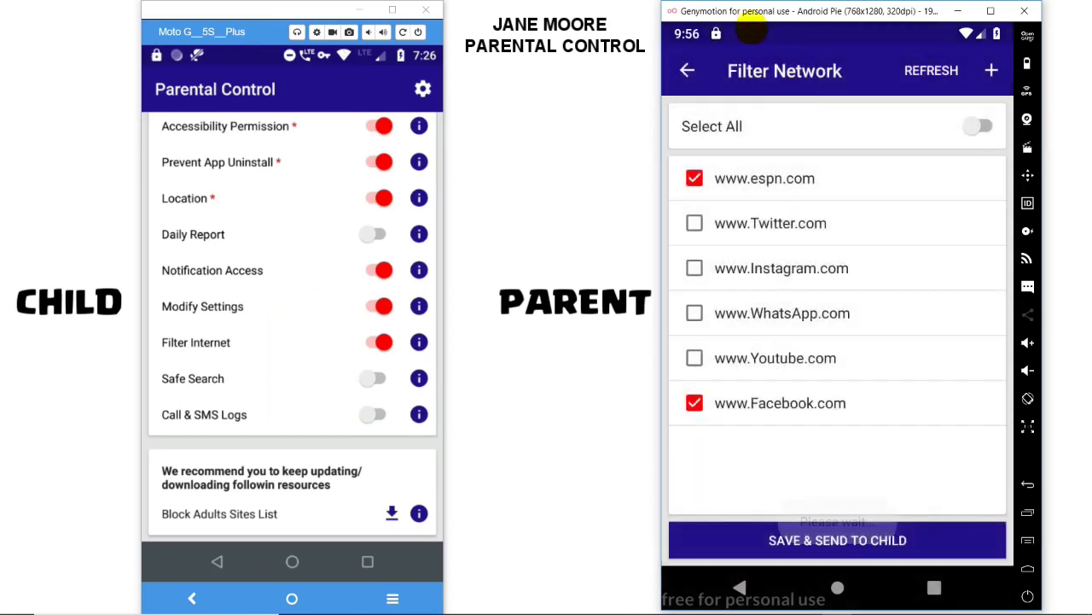
Open Most Browse Websites from the Parental Control notification and scroll the visited domains
drag(786, 34, 783, 275)
click(780, 270)
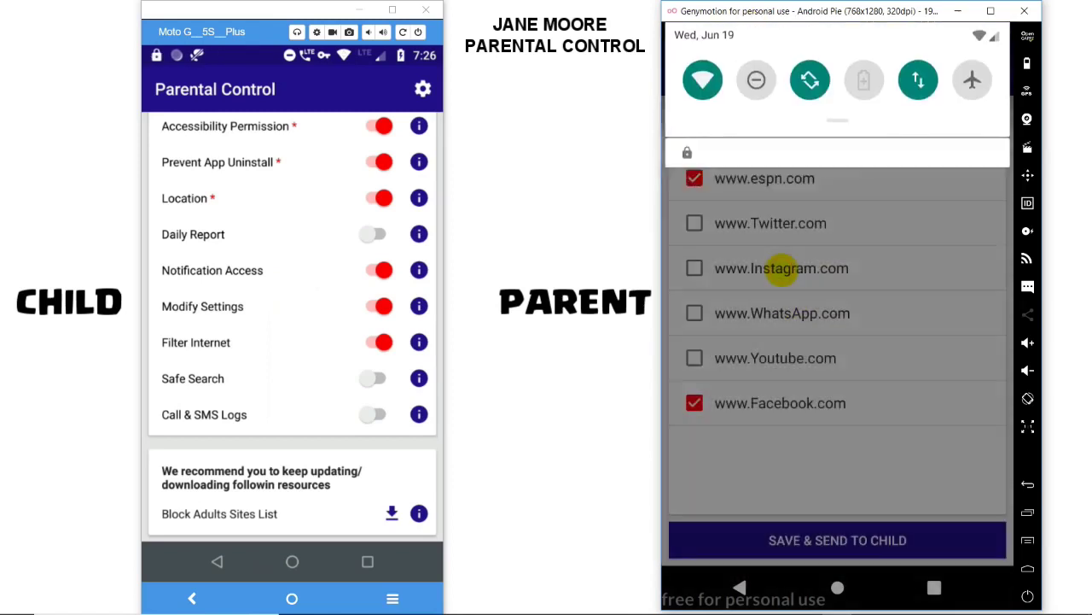
drag(854, 429, 853, 196)
drag(851, 487, 850, 239)
scroll(846, 265, up, 1)
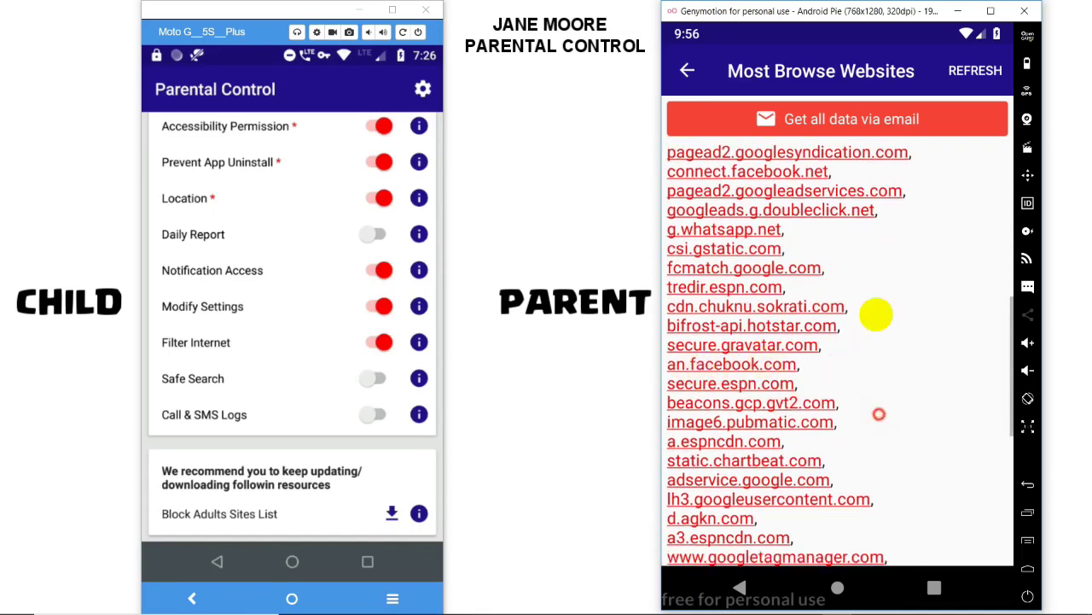
drag(874, 349, 865, 256)
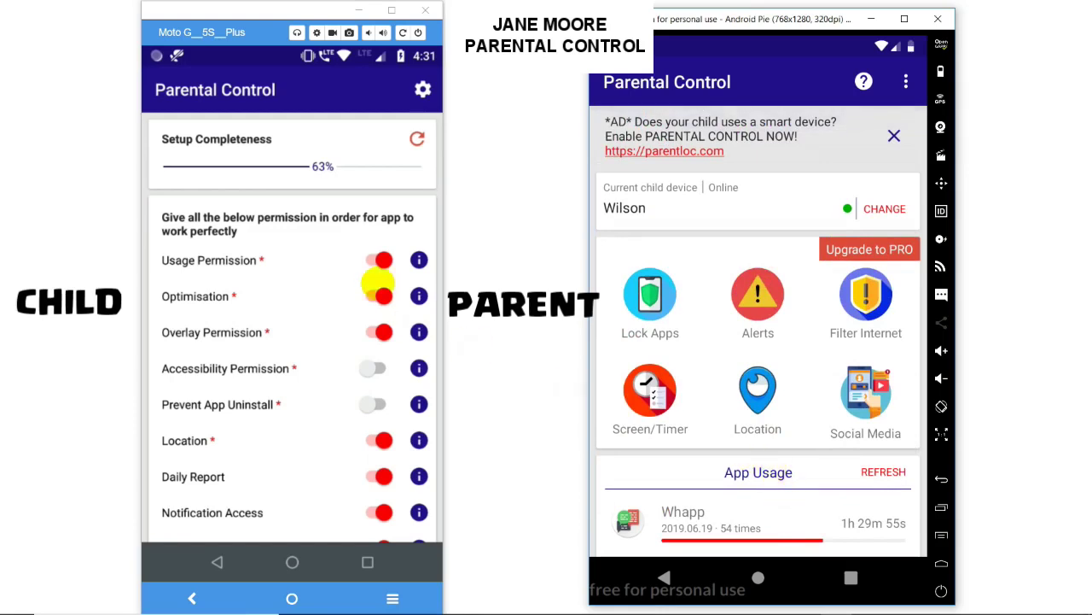
Refresh App Usage and open the update alert, showing Whapp at 1h 54m 50s, 73 times
drag(302, 312, 273, 390)
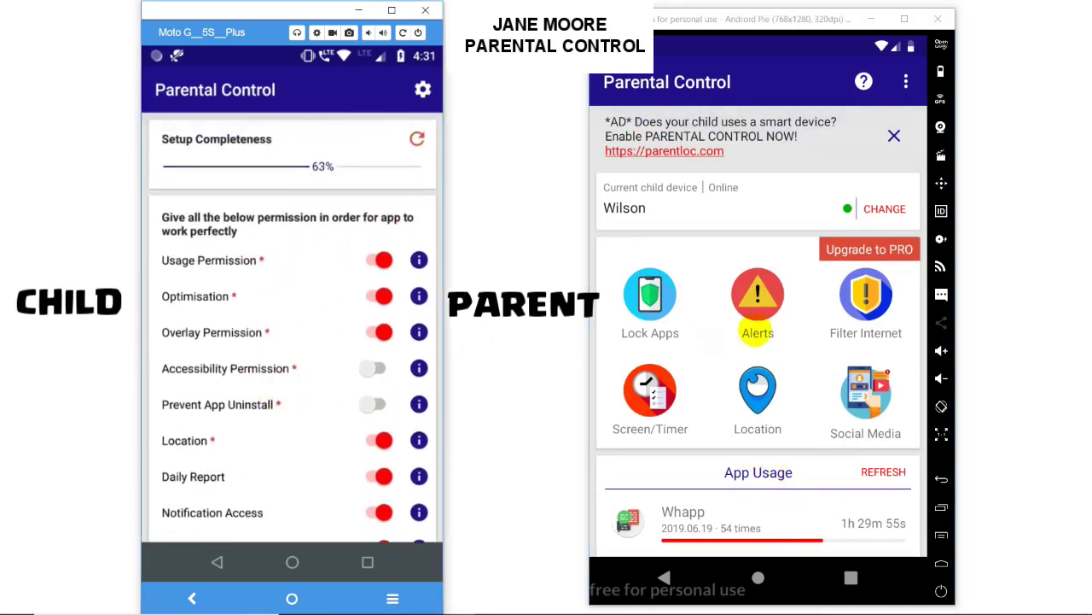
drag(725, 387, 707, 127)
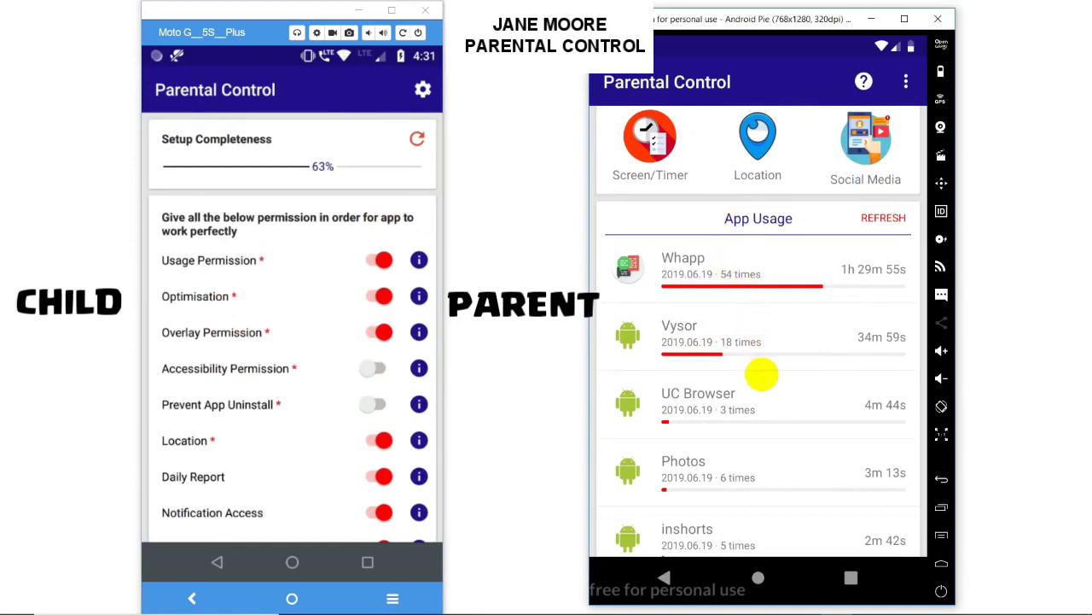
drag(761, 371, 763, 281)
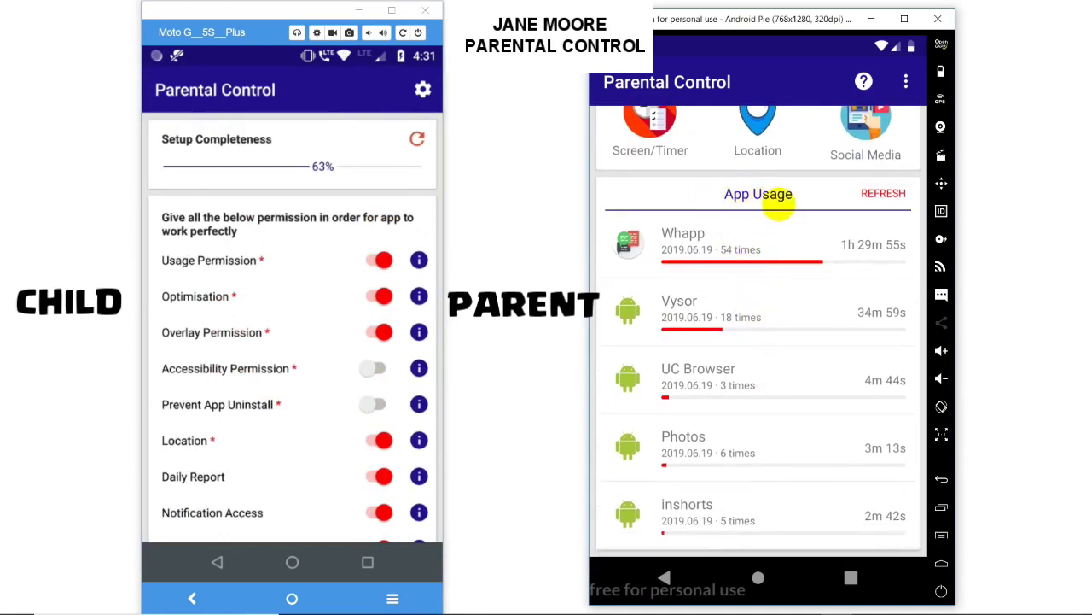
click(882, 193)
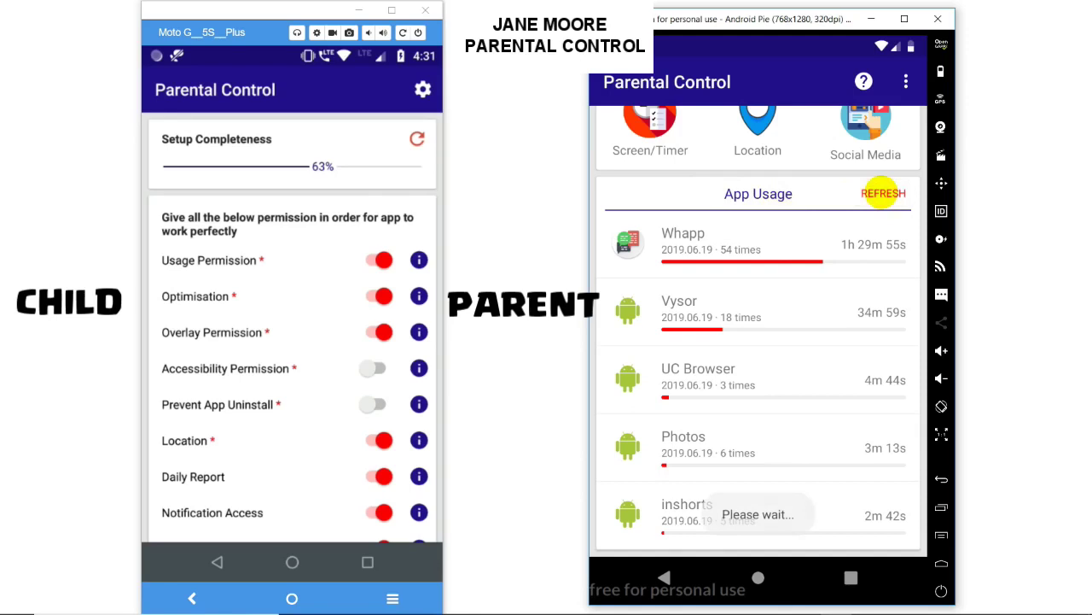
click(862, 365)
drag(675, 51, 709, 325)
click(728, 266)
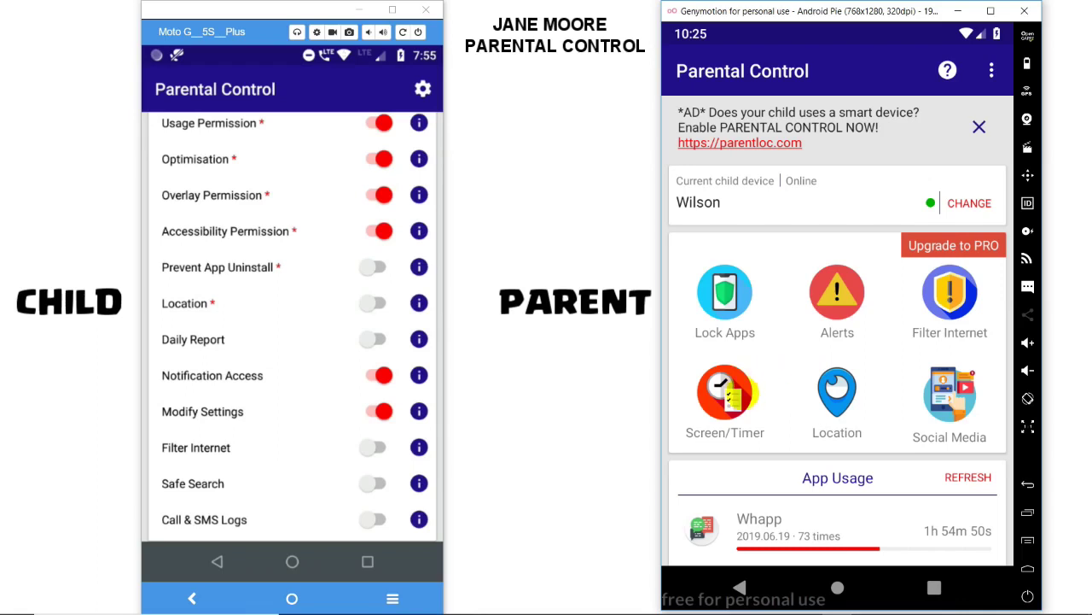
Turn on the Saturday Weekend-Allowance and Before Dinner unlock schedules and send them to the child
click(732, 394)
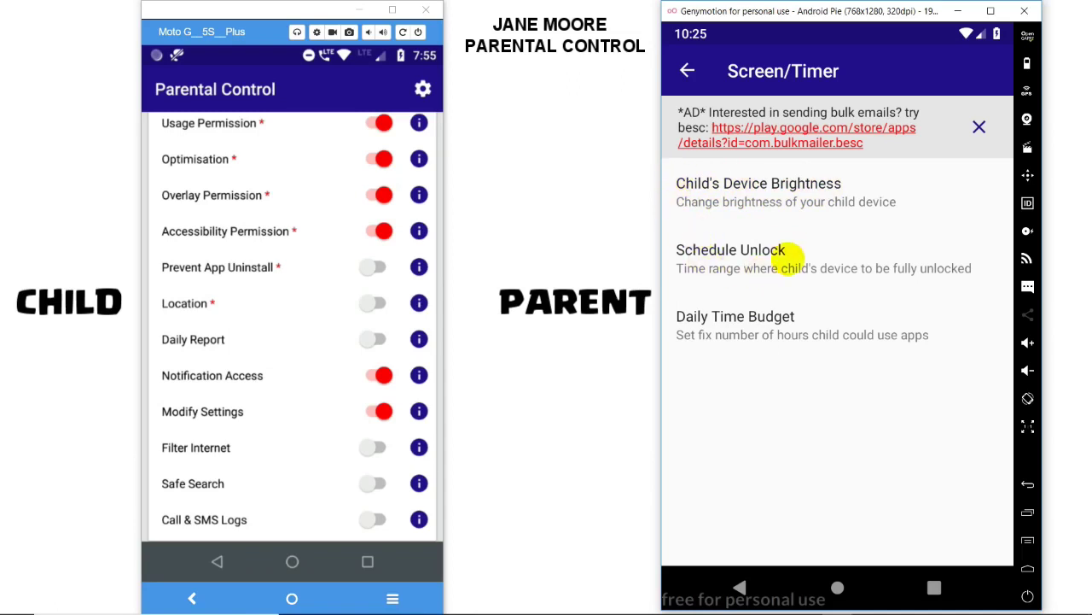
click(753, 268)
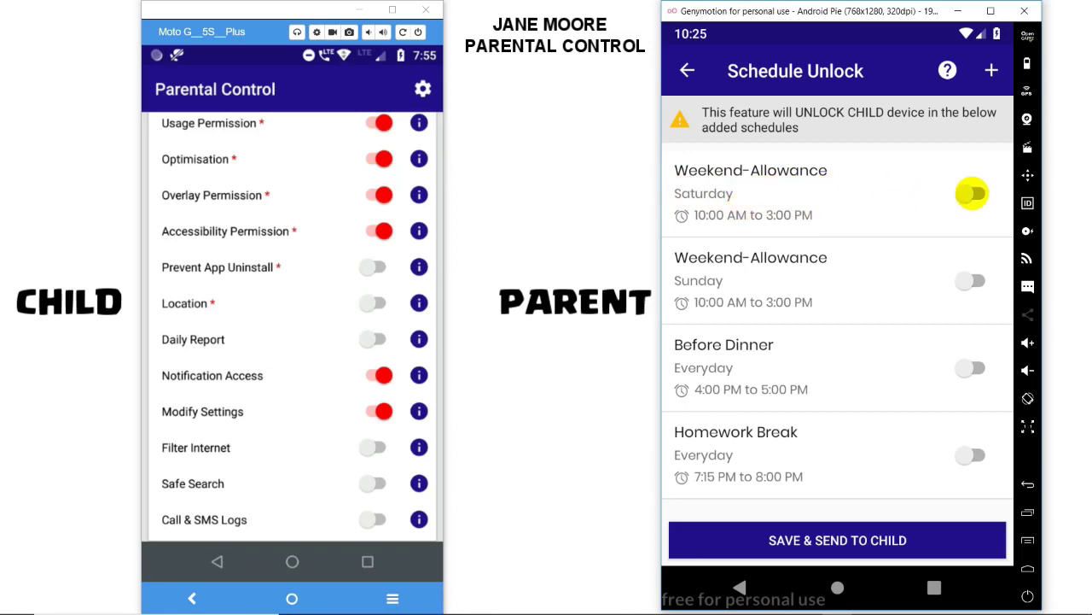
click(972, 193)
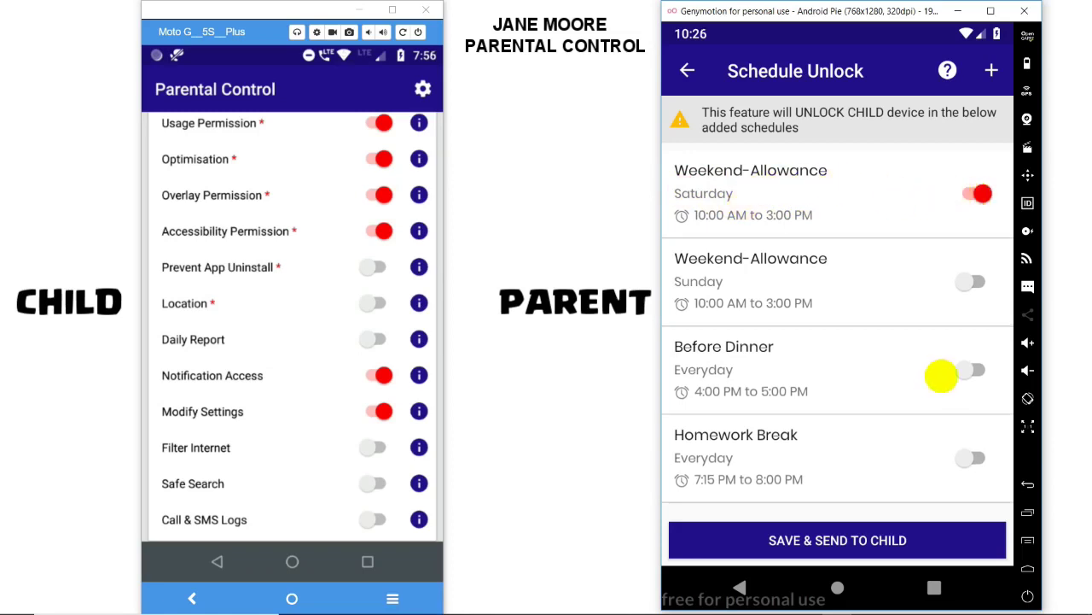
click(967, 369)
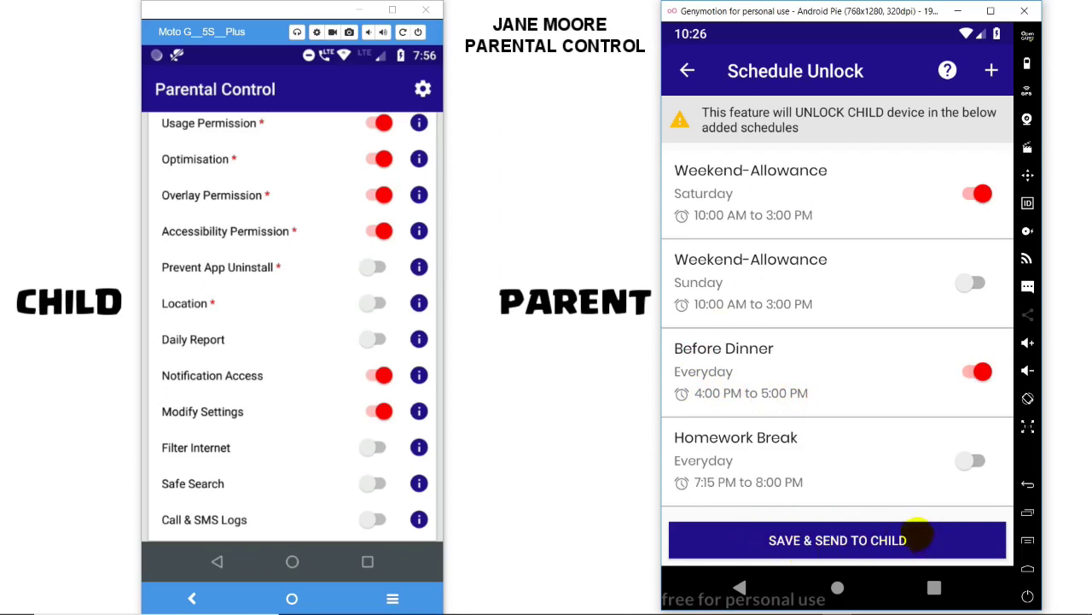
click(830, 540)
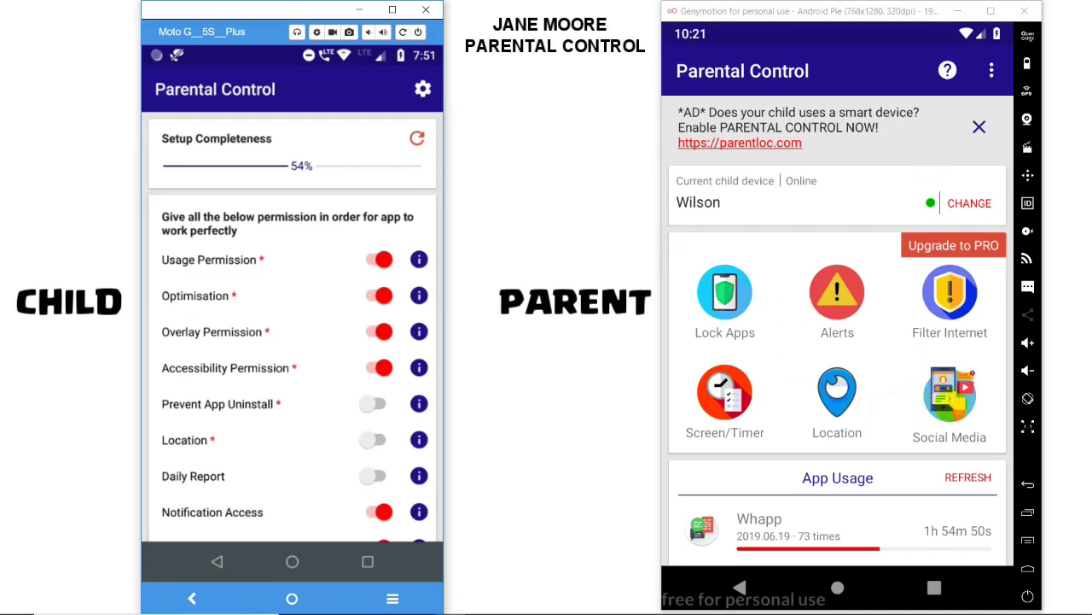
Open Social Media > Suspicious Messages Alert and its Add More Keywords list
click(948, 397)
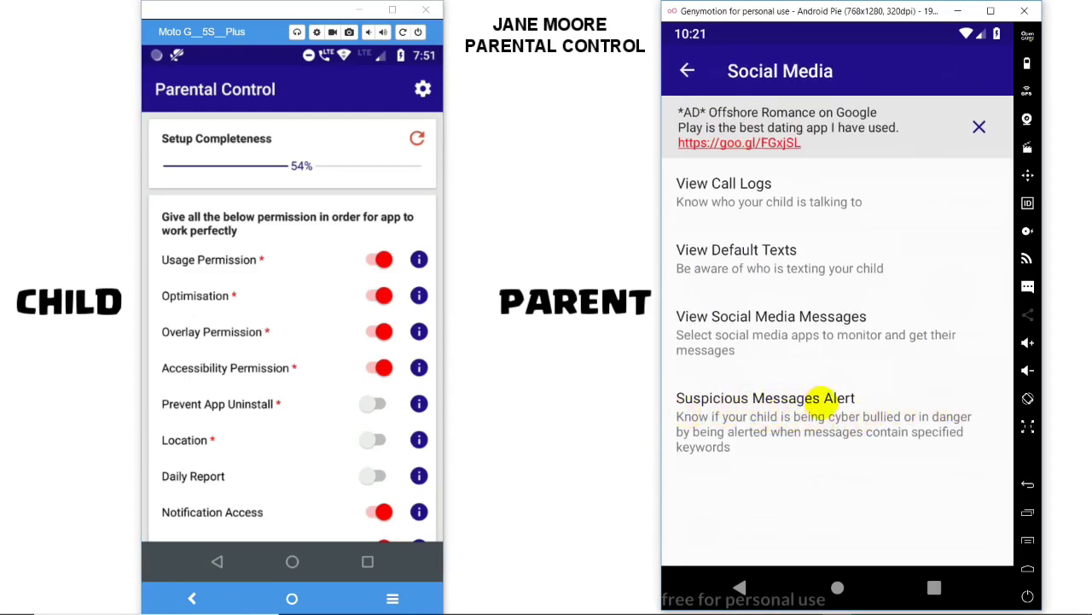
click(780, 416)
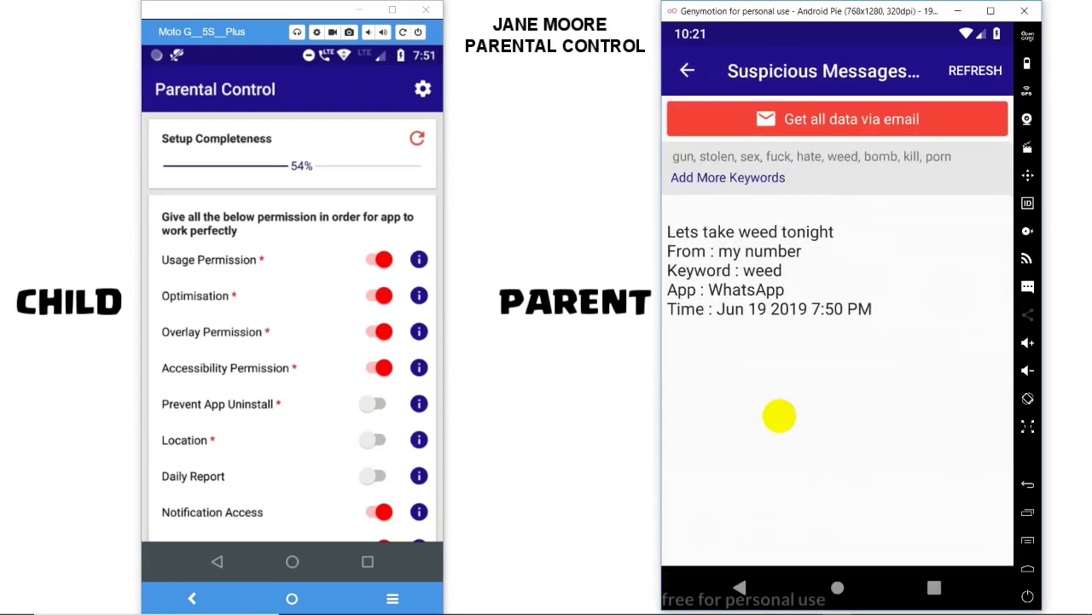
click(762, 178)
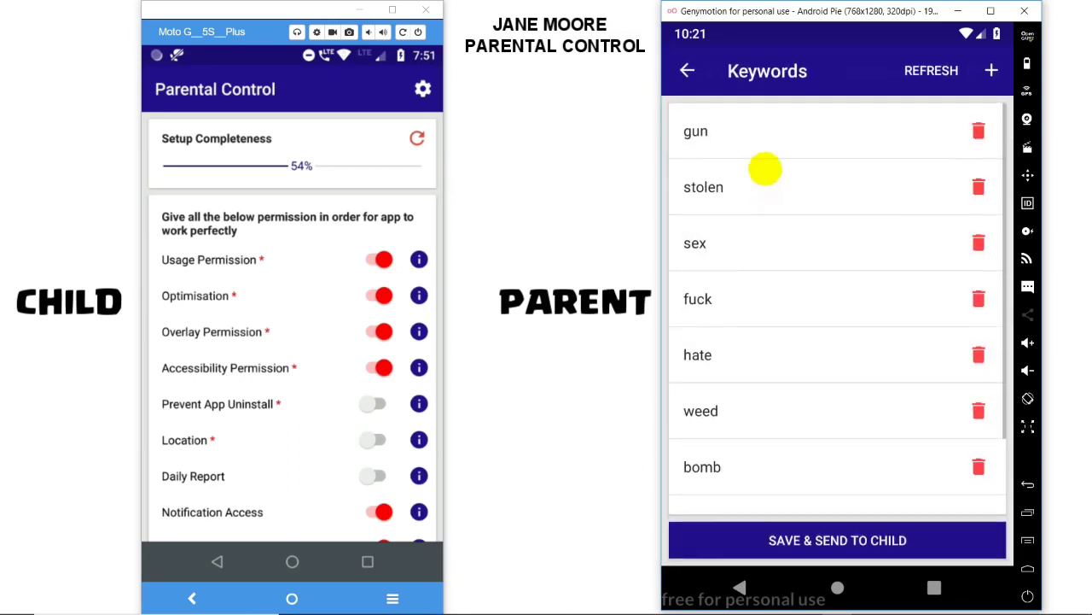
Start adding a keyword but cancel, scroll the keyword list, and return to the 'weed' alert
drag(791, 442, 796, 376)
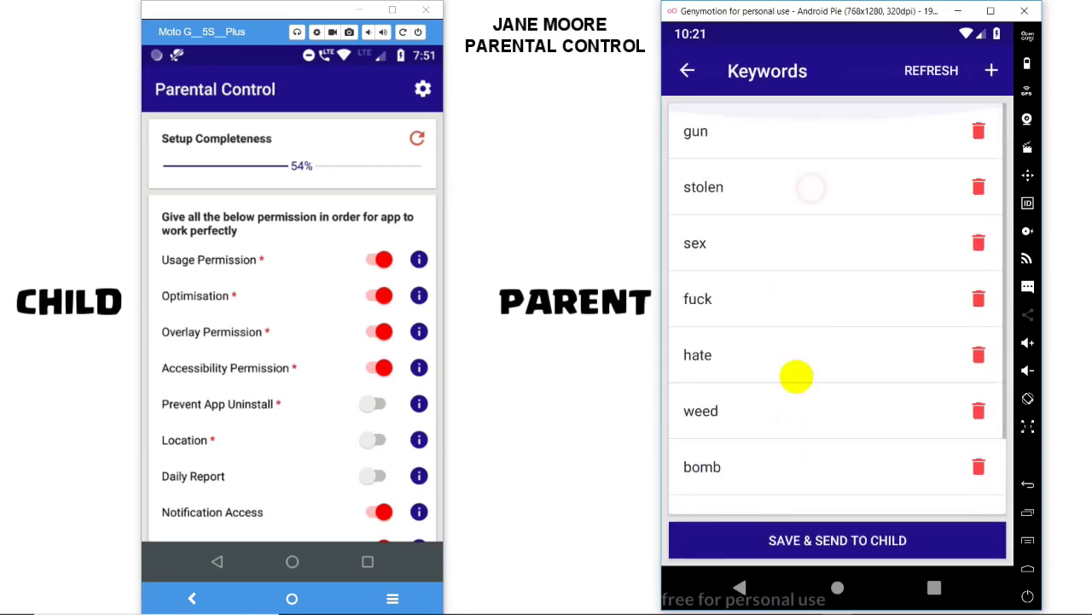
click(991, 70)
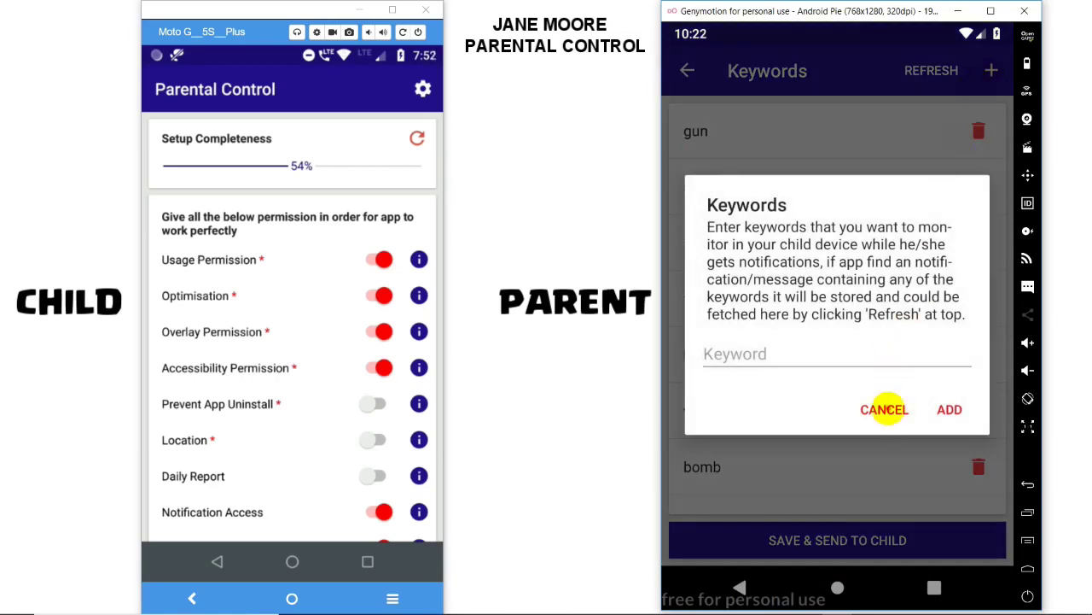
click(884, 410)
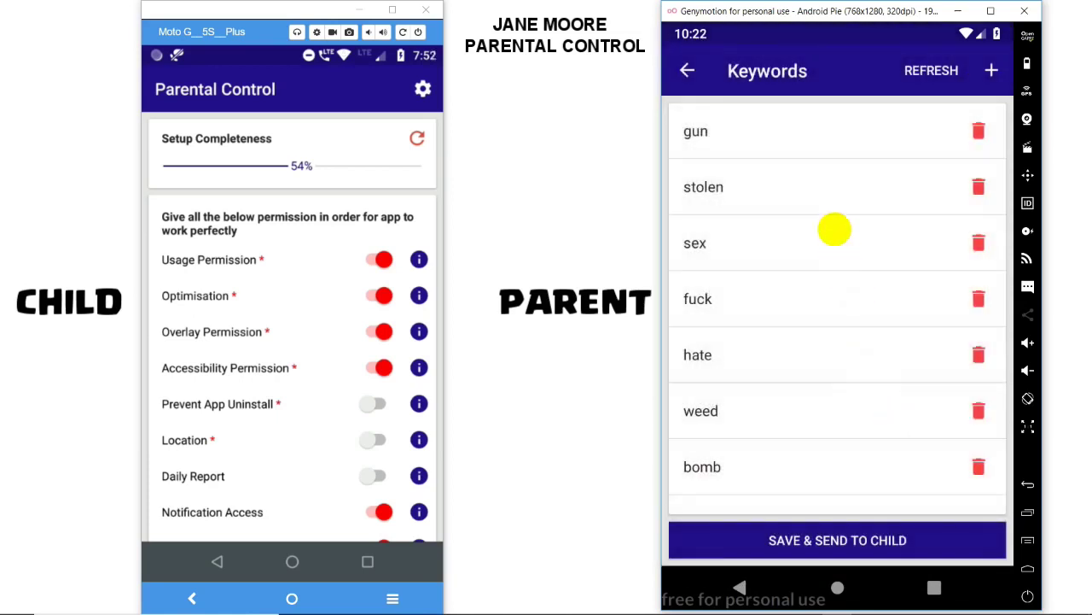
drag(760, 418, 768, 227)
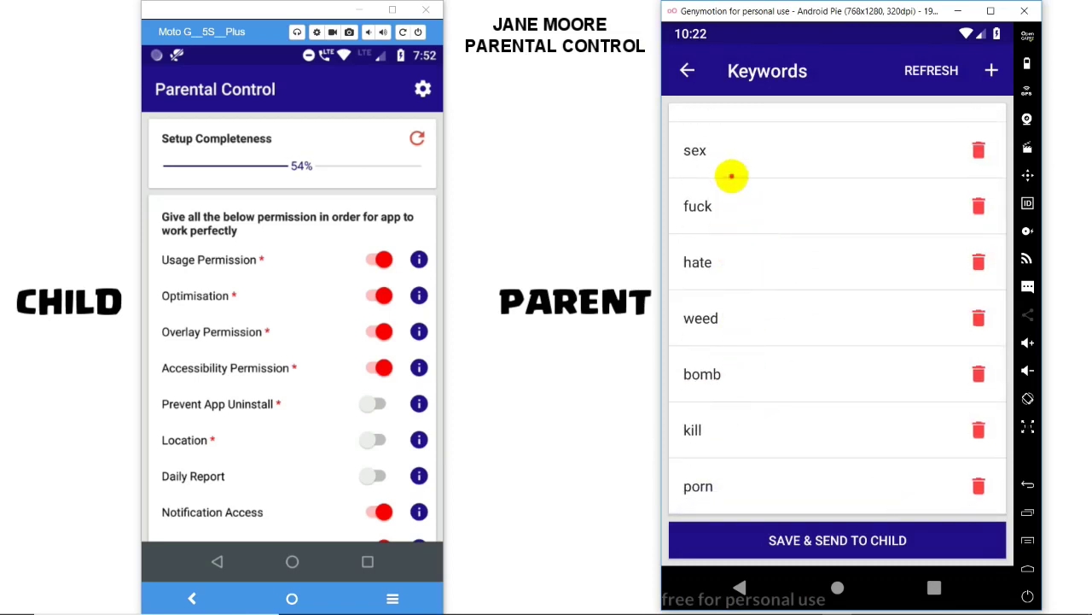
drag(731, 175, 739, 430)
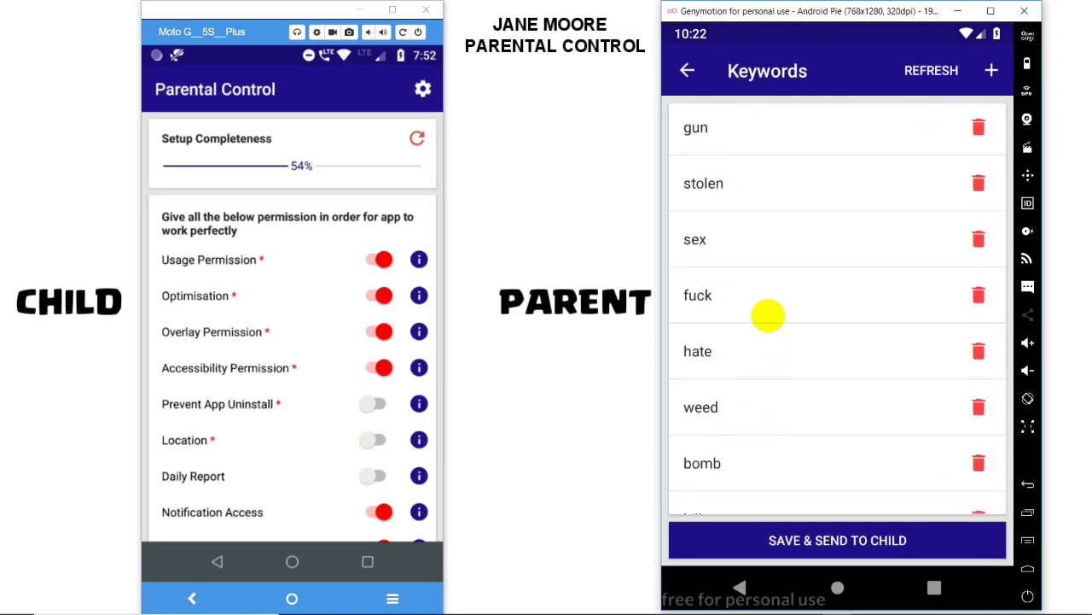
drag(765, 347, 751, 256)
click(687, 70)
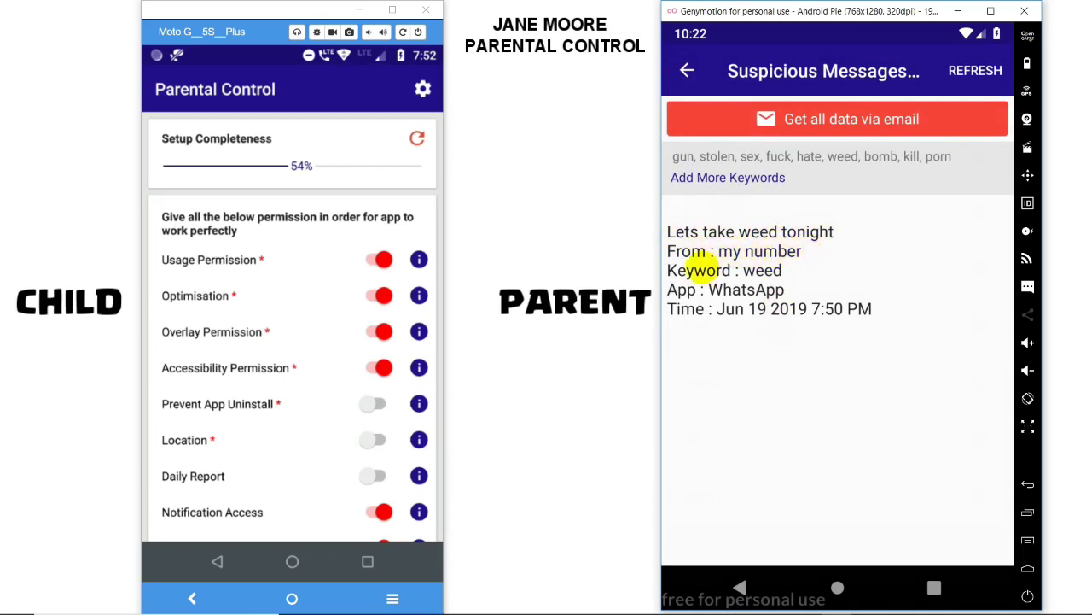
Refresh keyword alerts and open the notification showing 'There are guns my garage' flagged for 'gun'
click(733, 177)
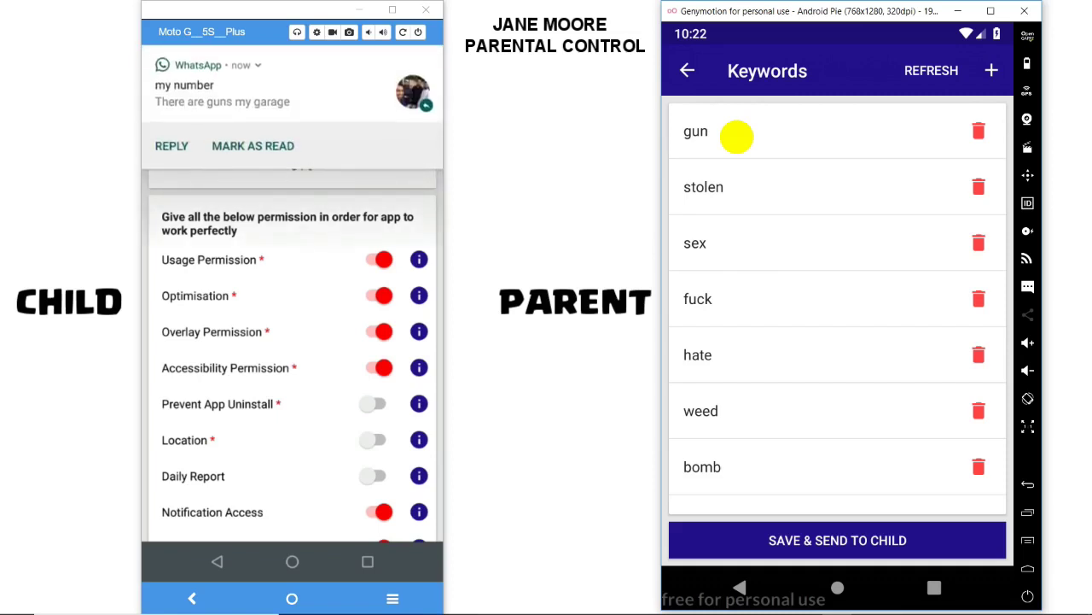
click(923, 74)
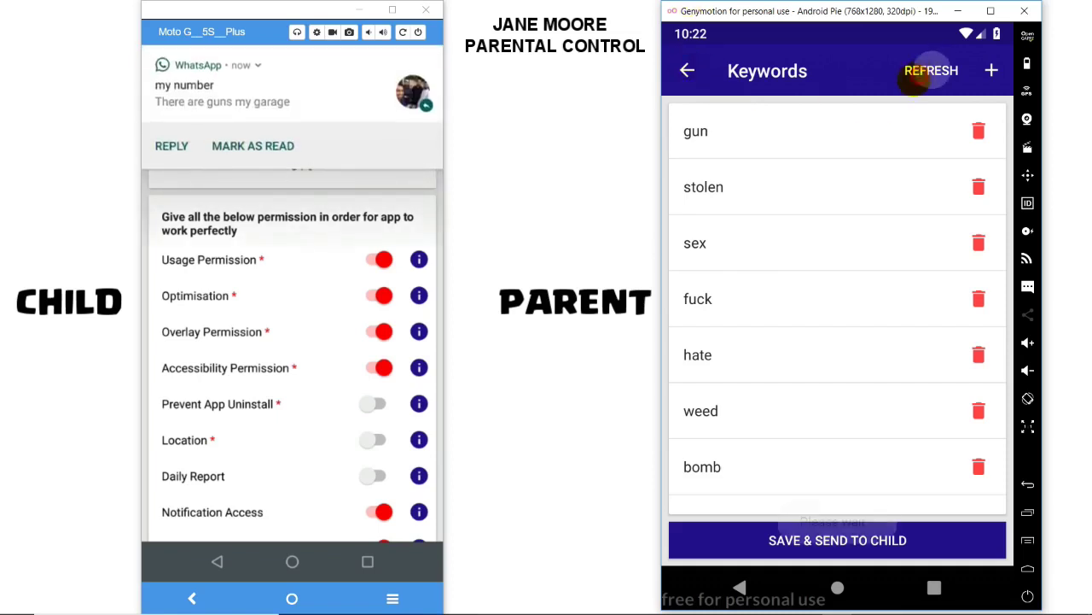
click(950, 351)
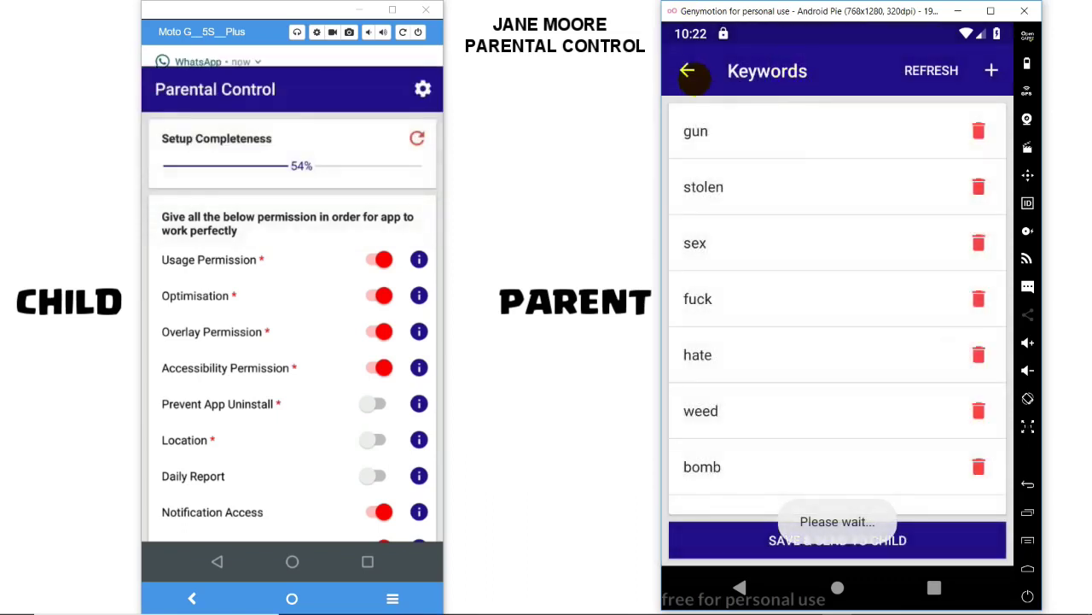
drag(723, 35, 760, 273)
click(760, 276)
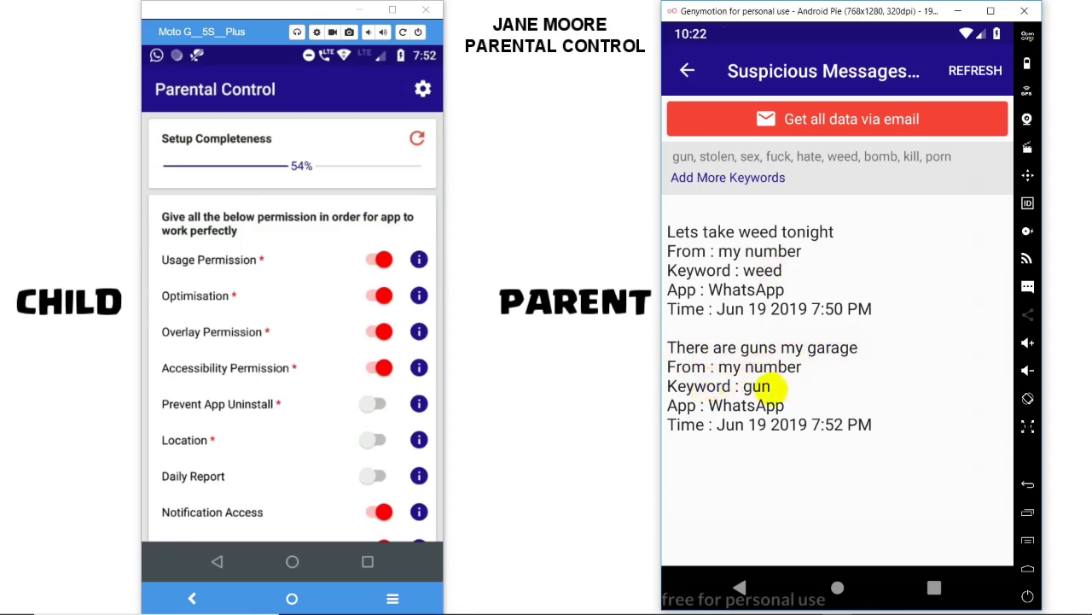
drag(298, 487, 281, 349)
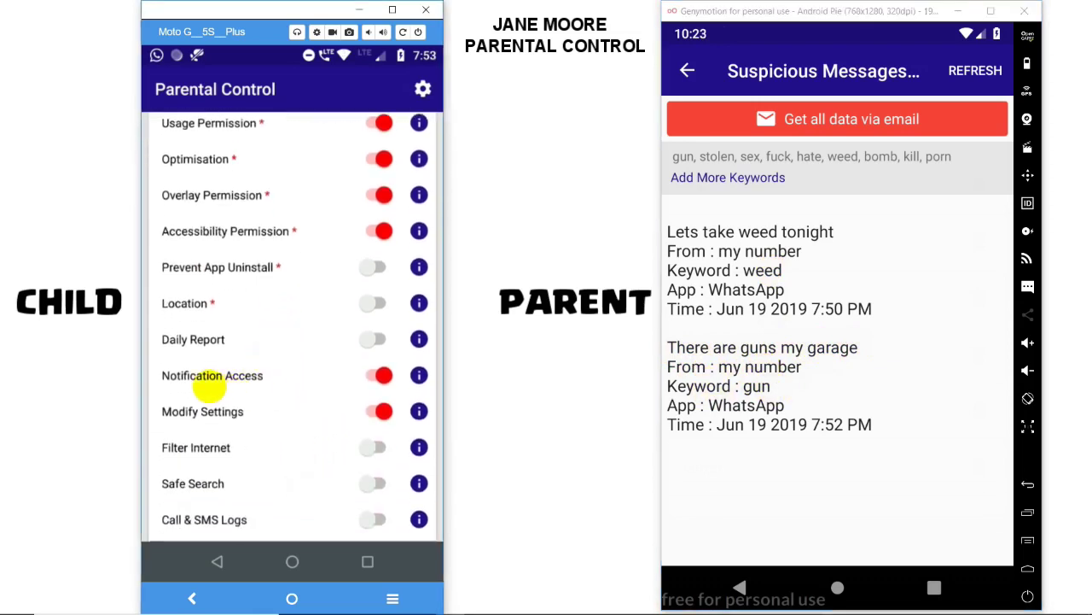